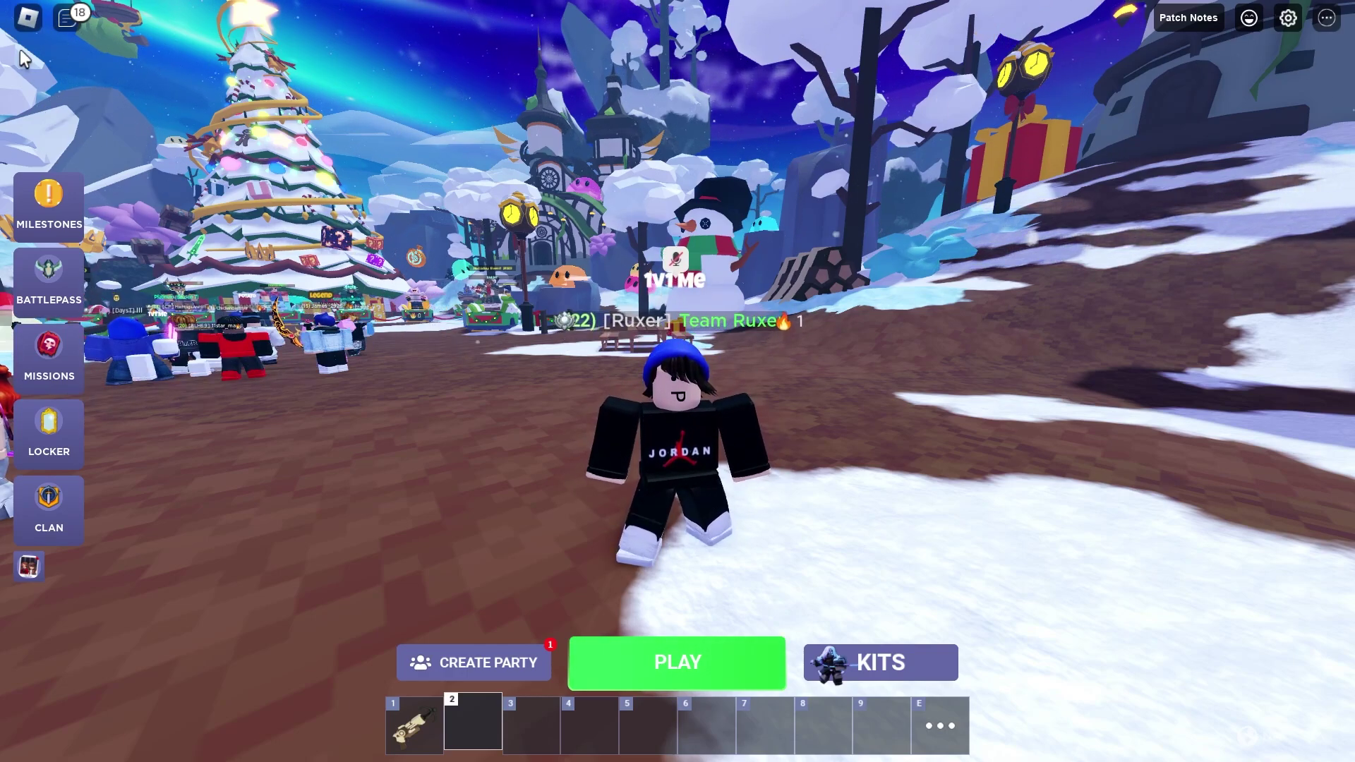
# Open the in-game settings, review the fullscreen, graphics mode and graphics quality options, and return to the game
pyautogui.click(32, 21)
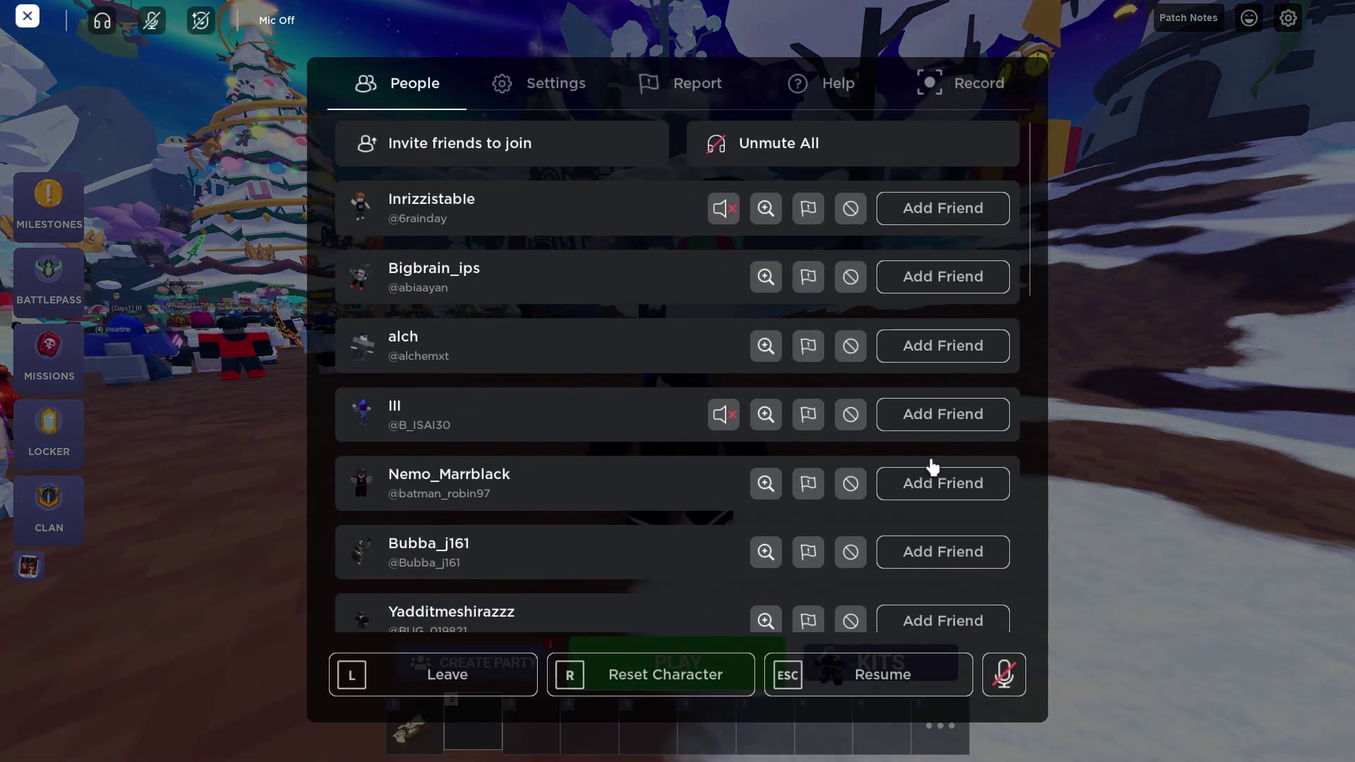
pyautogui.click(535, 103)
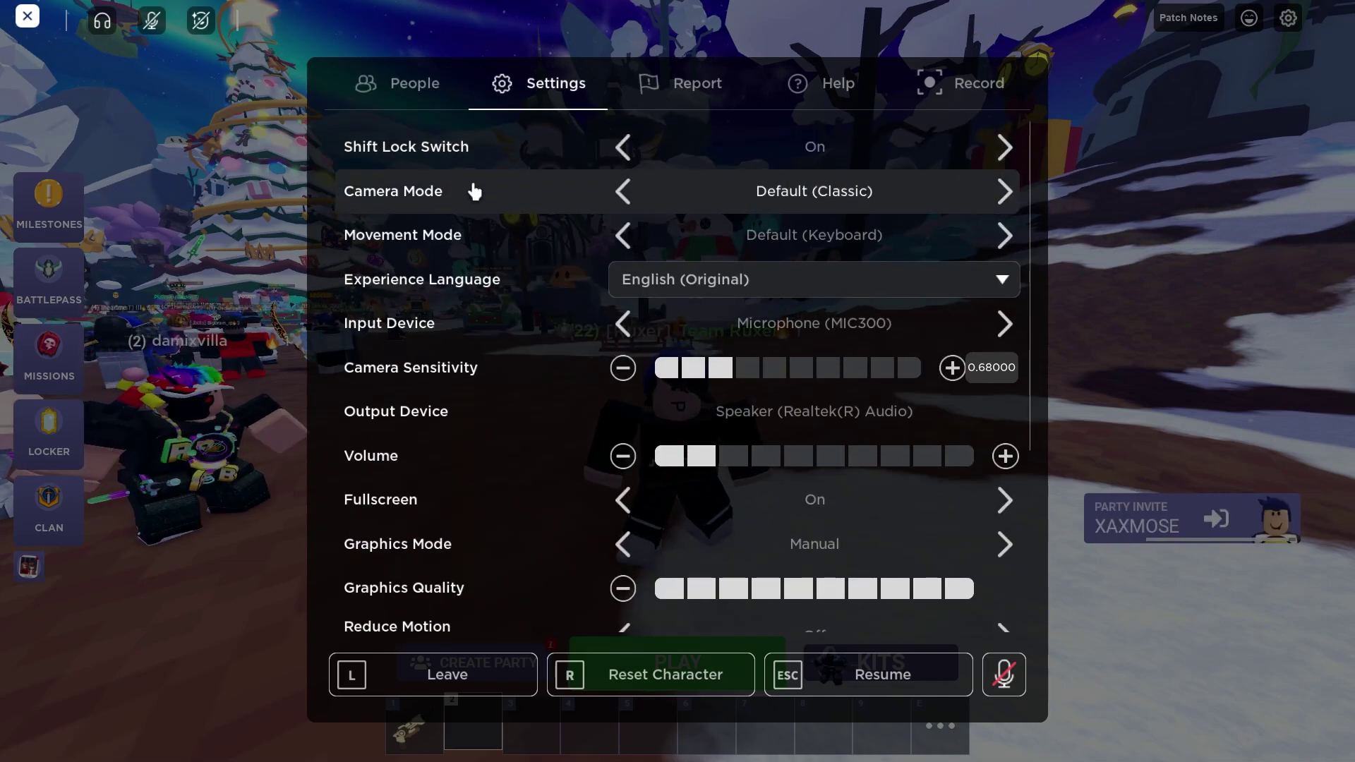
pyautogui.scroll(-3, 502, 240)
pyautogui.scroll(-3, 501, 240)
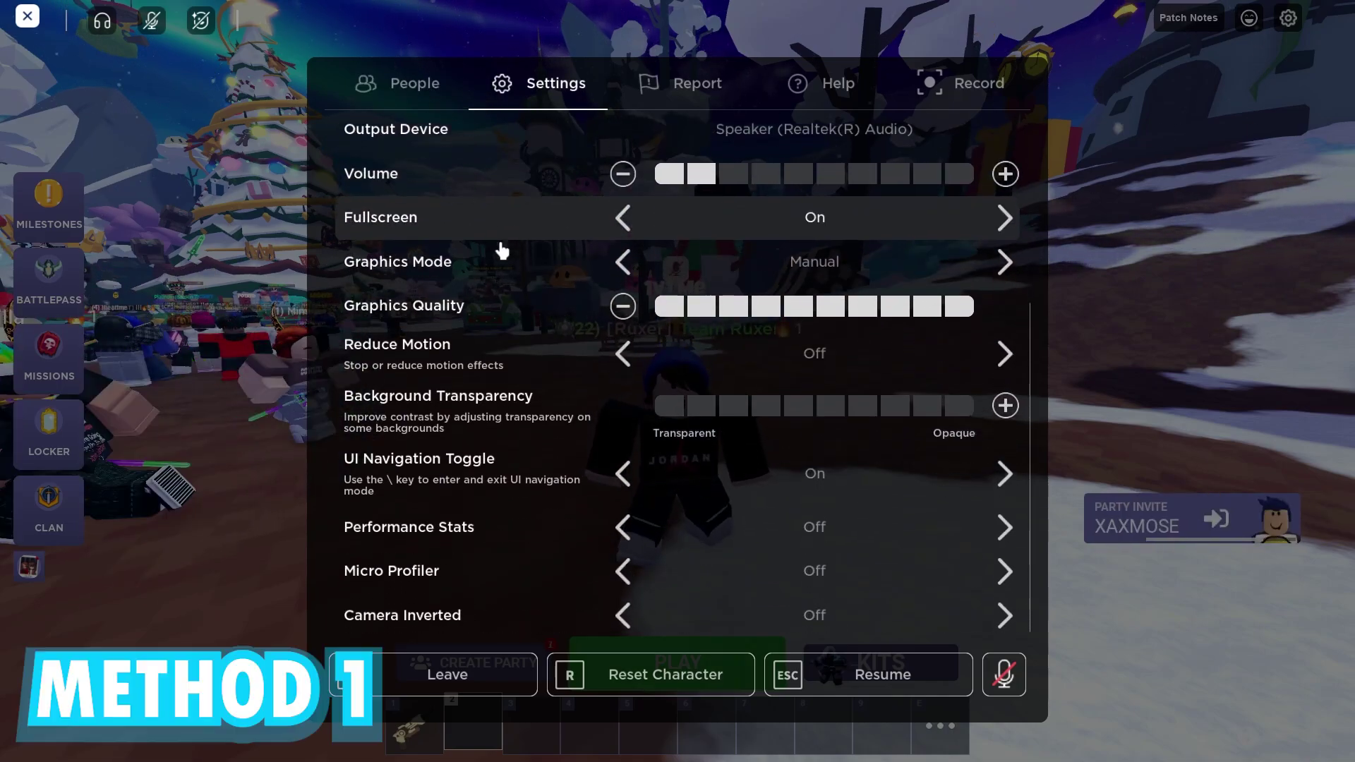
pyautogui.scroll(6, 515, 352)
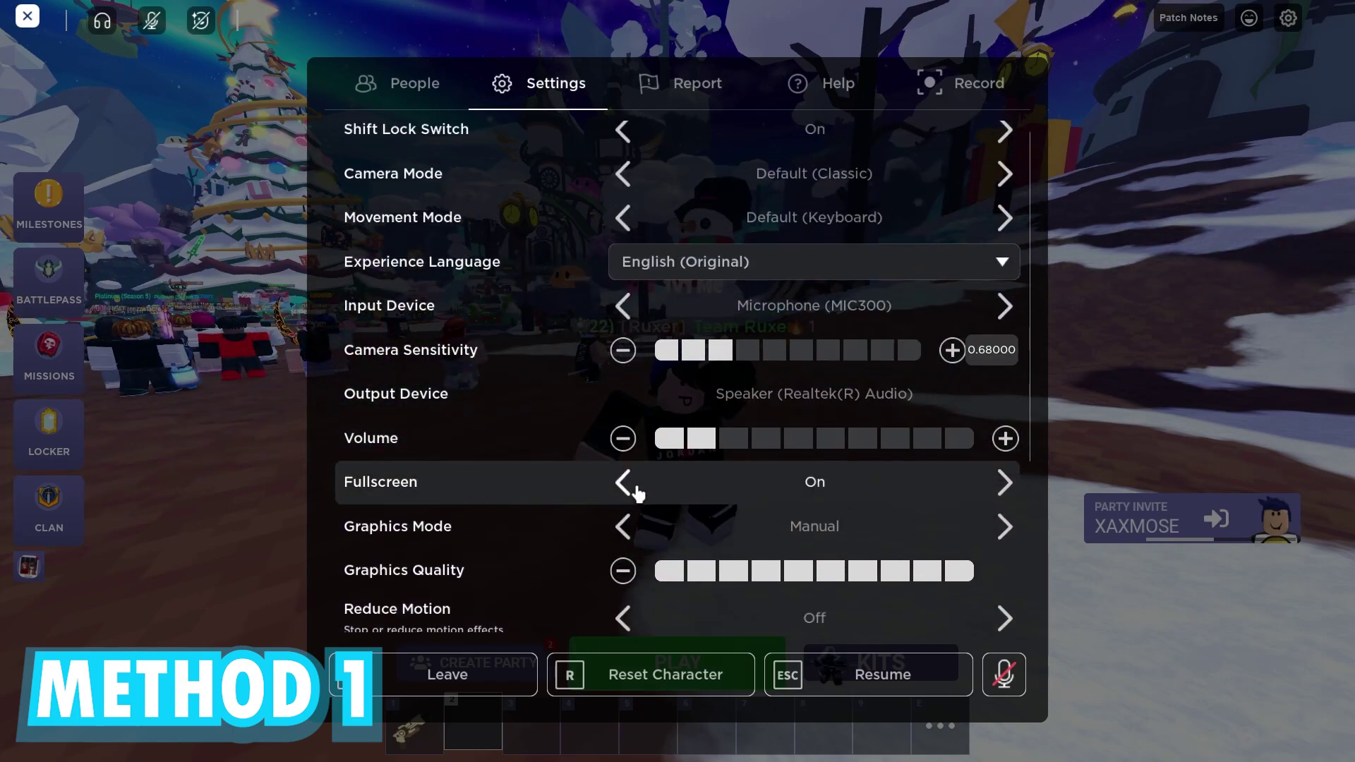
pyautogui.click(624, 484)
pyautogui.click(1004, 502)
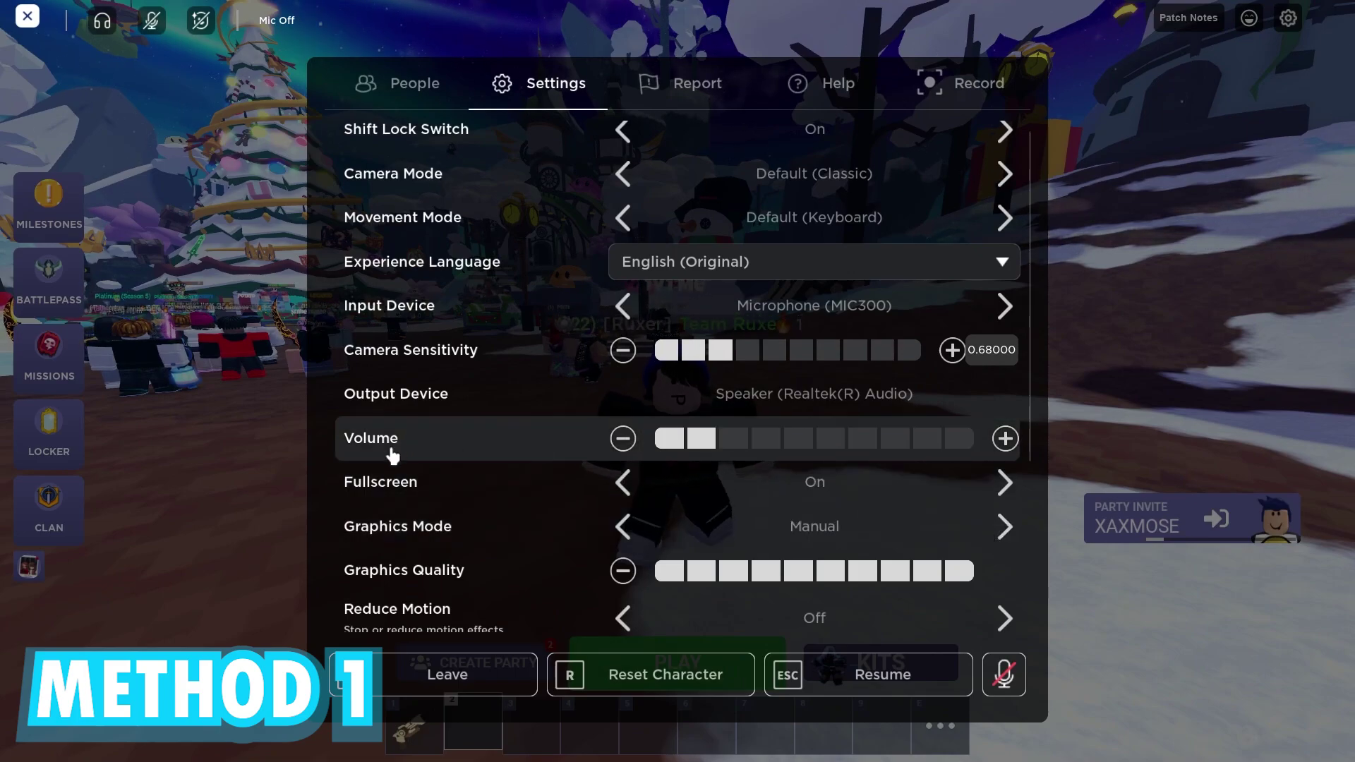
pyautogui.scroll(1, 384, 457)
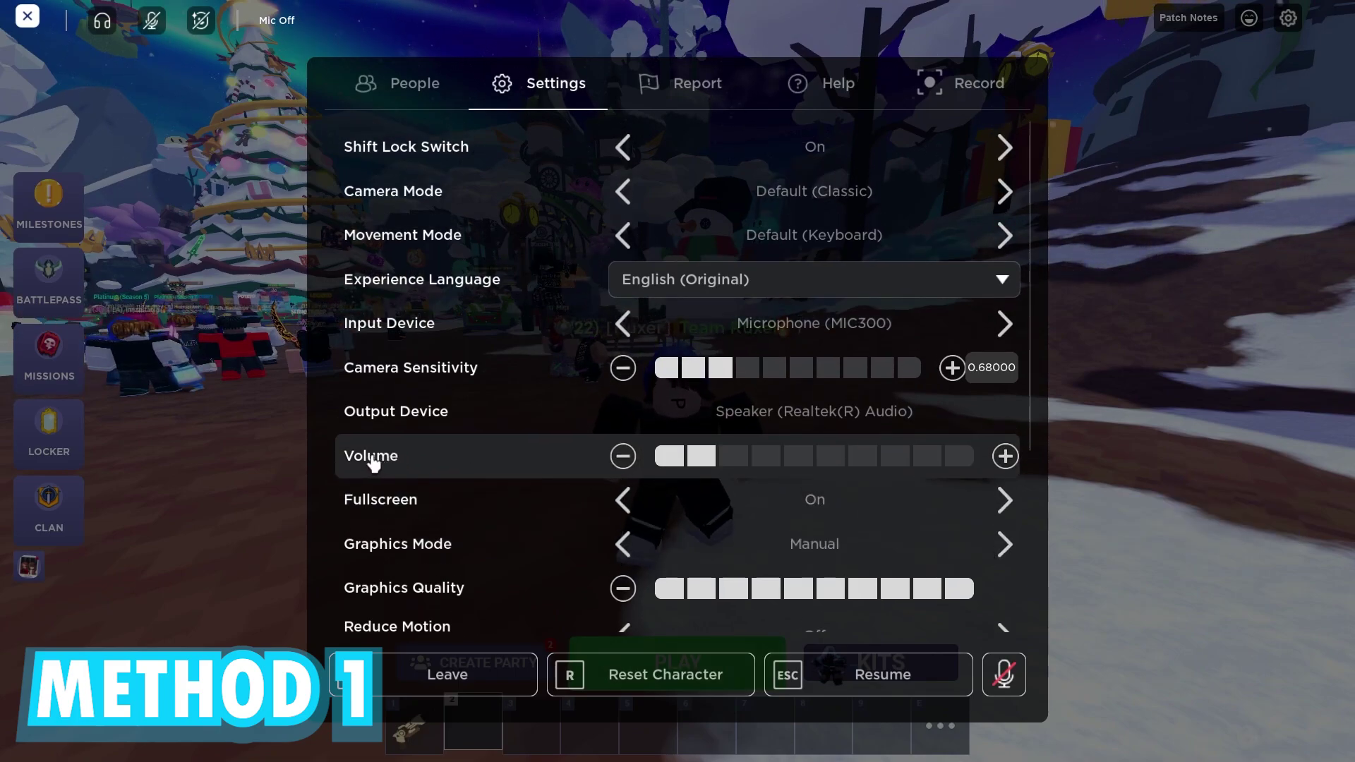
pyautogui.press('Escape')
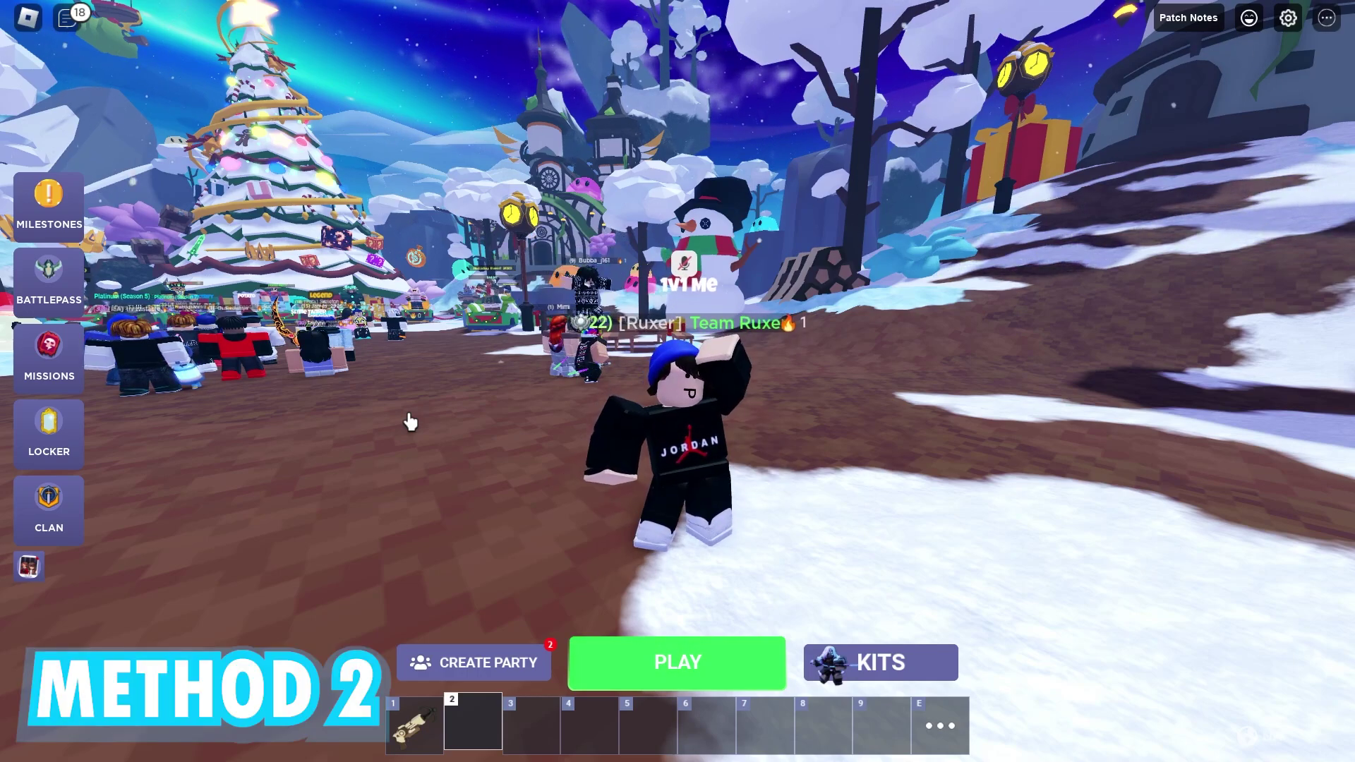
# Leave fullscreen, end the Brave Browser task in Task Manager, and return Roblox to fullscreen
pyautogui.press('F11')
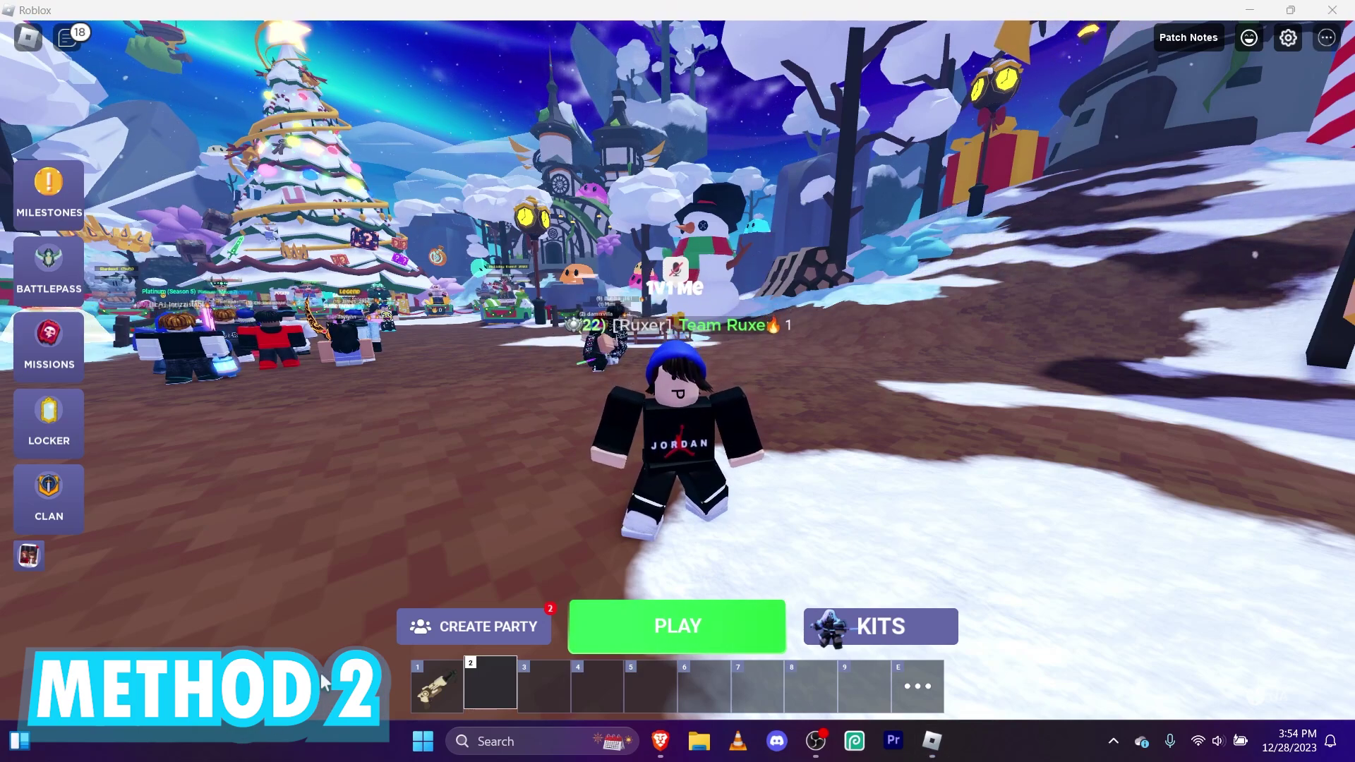
pyautogui.hotkey('ctrl', 'shift', 'Escape')
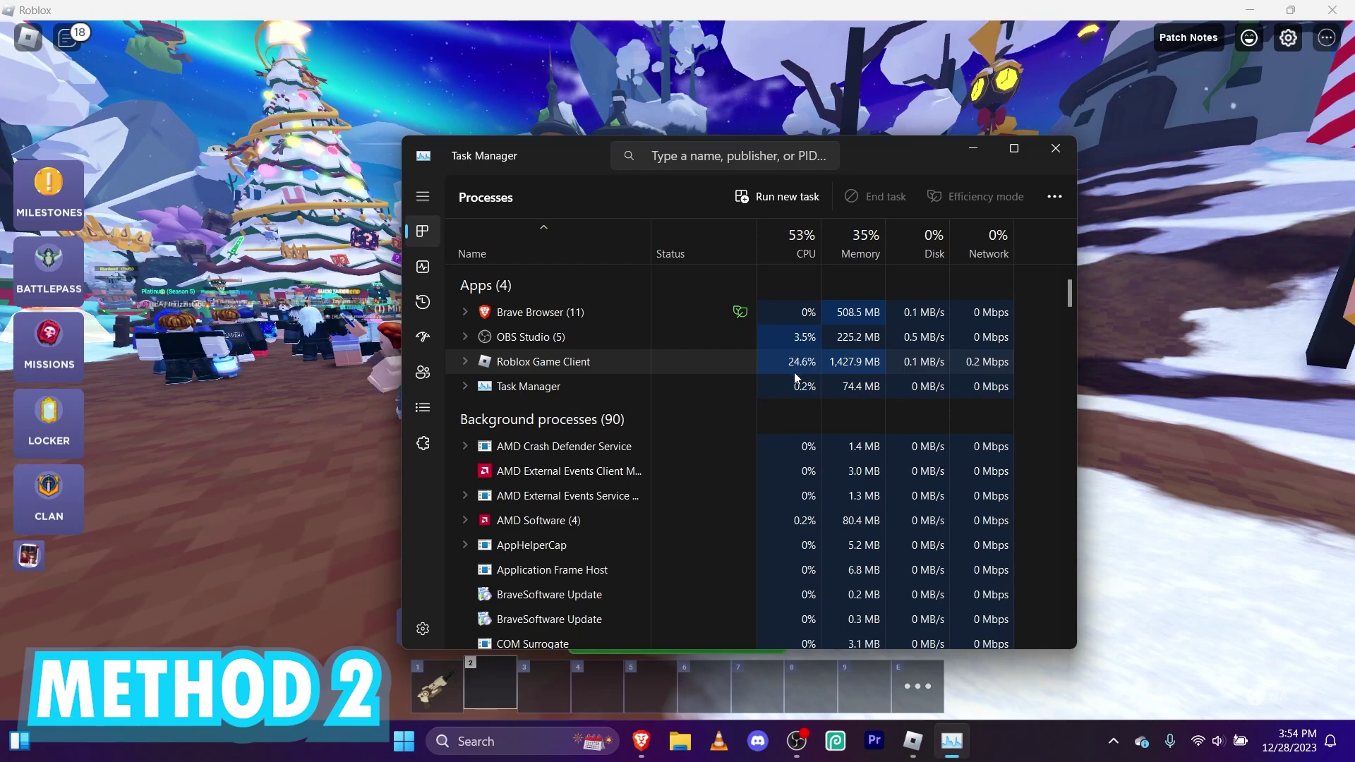
pyautogui.rightClick(711, 319)
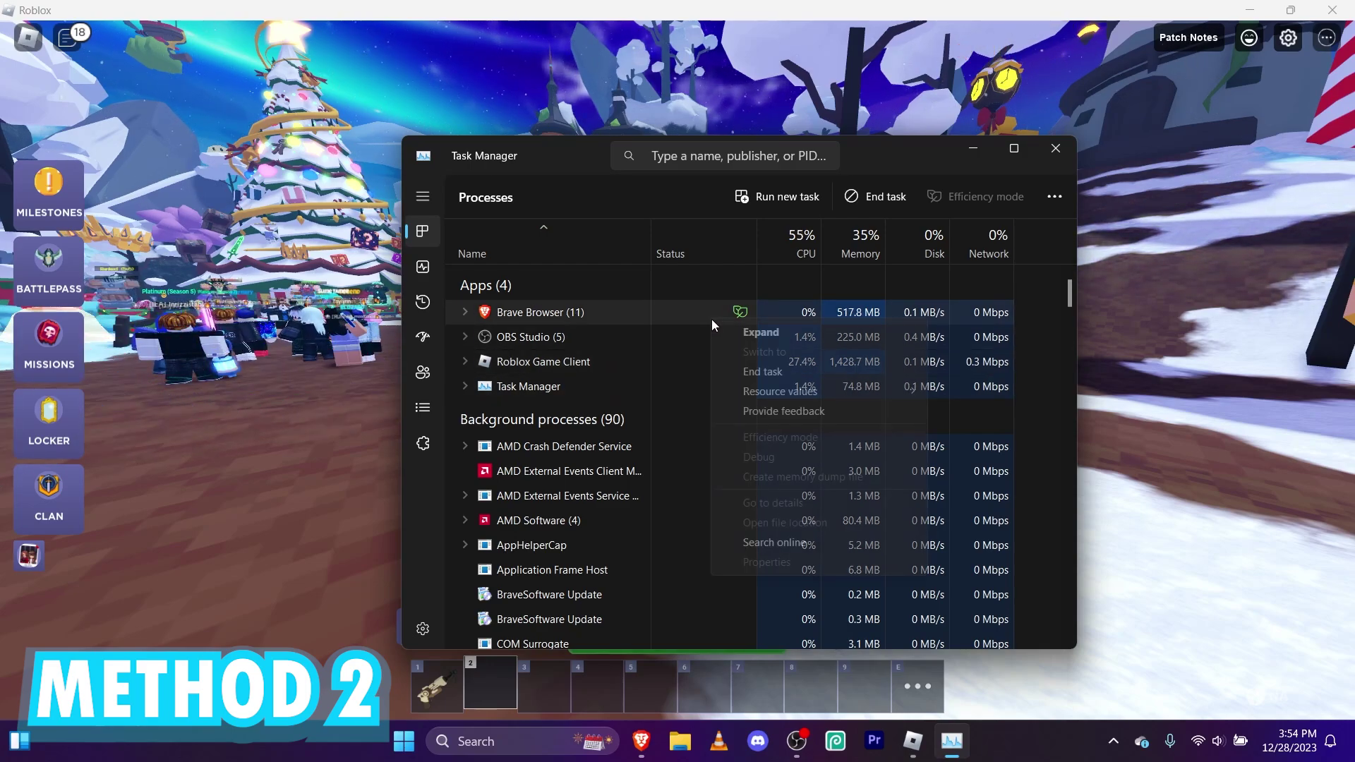
pyautogui.click(778, 368)
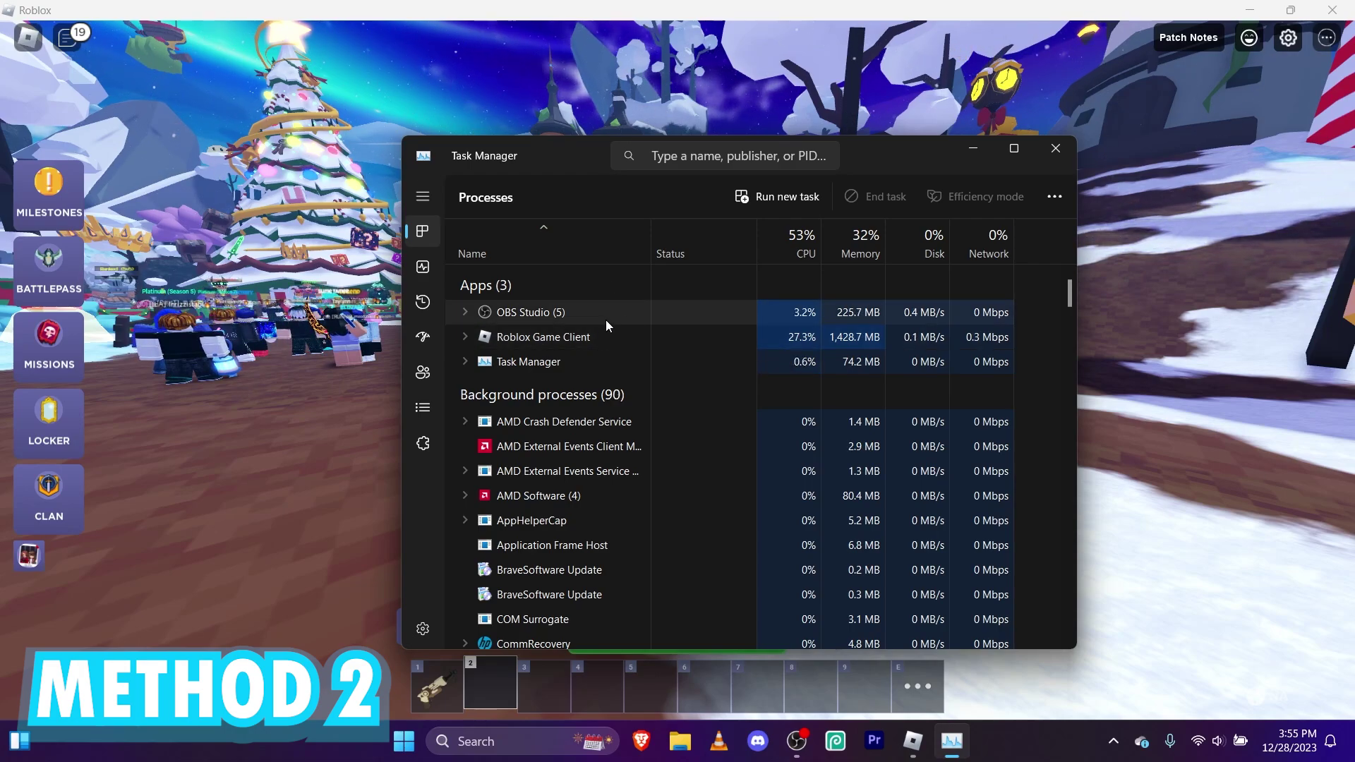
pyautogui.click(1054, 147)
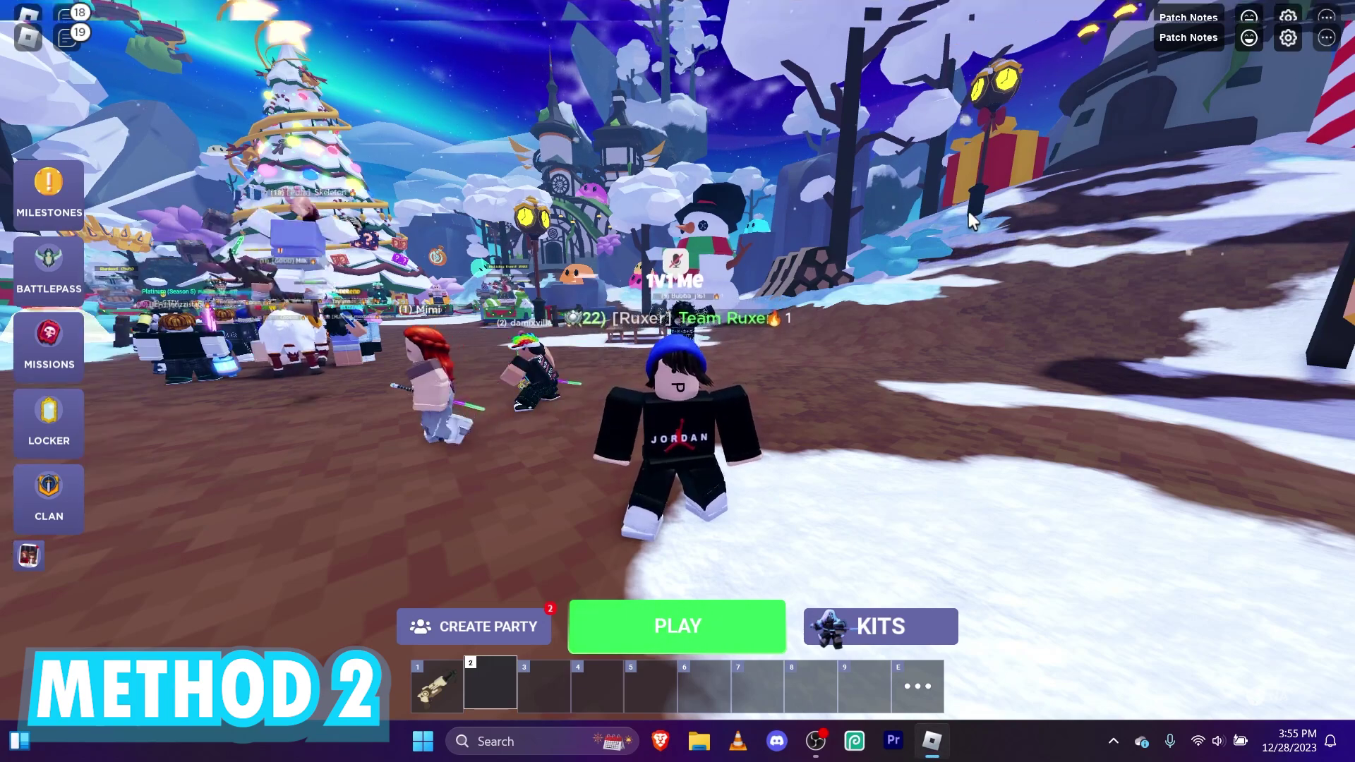
pyautogui.press('F11')
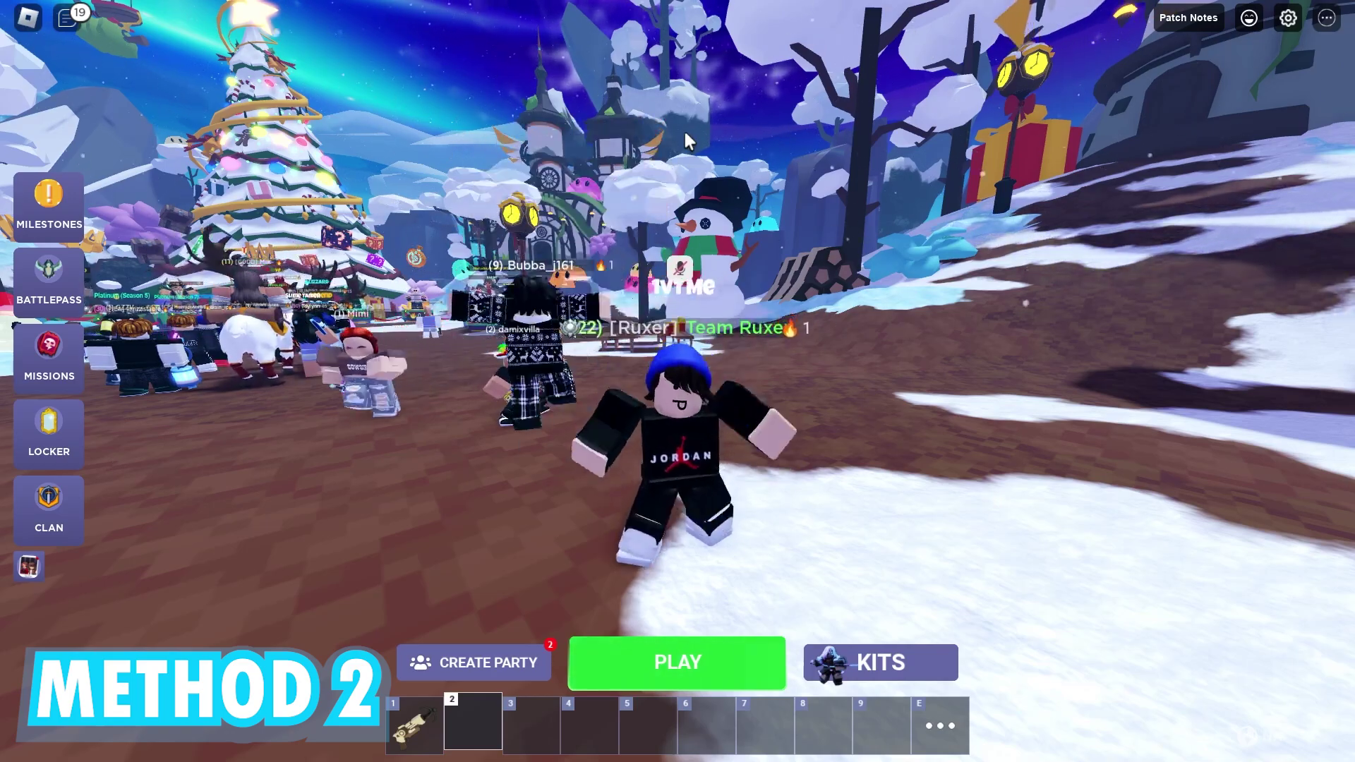
# Check the frame rate in the statistics overlay while walking the character around the lobby, and hide the overlay
pyautogui.scroll(-2, 683, 128)
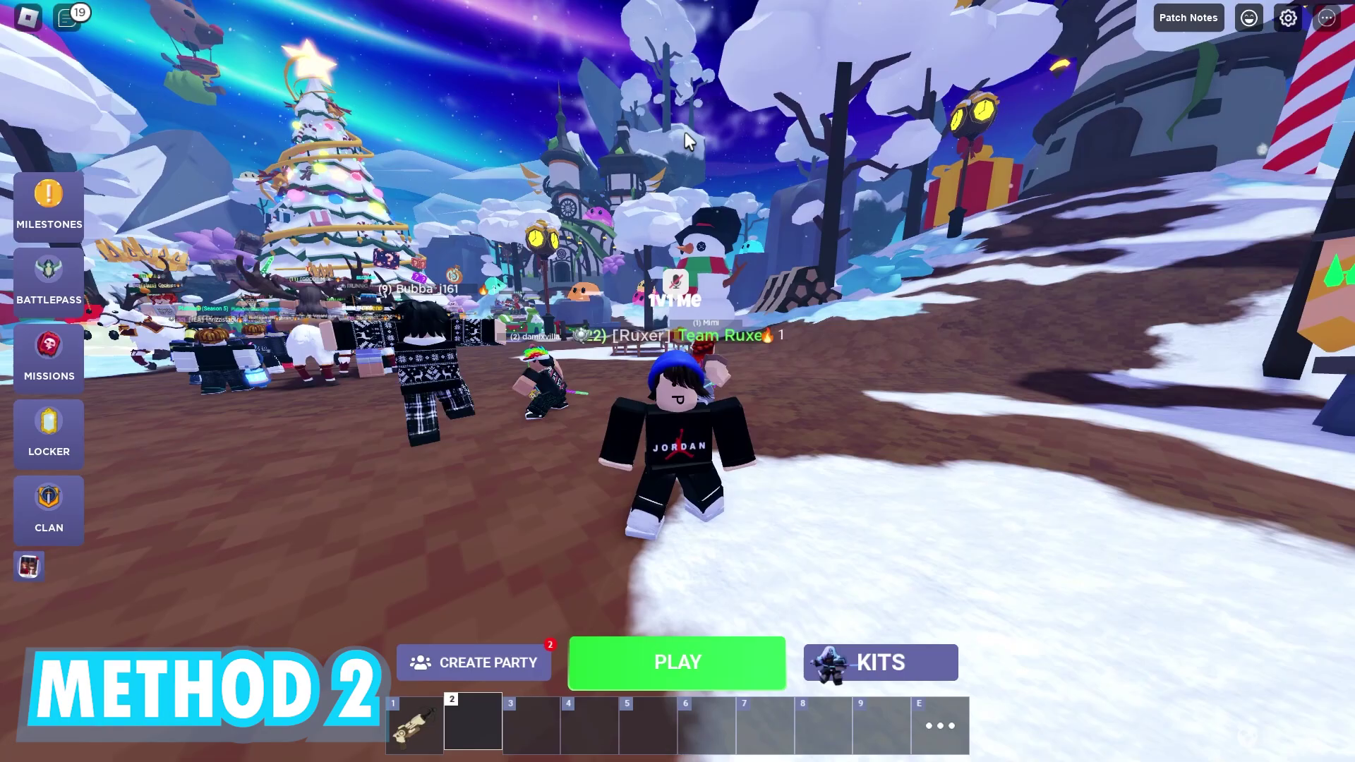
pyautogui.hotkey('shift', 'F3')
pyautogui.scroll(2, 684, 131)
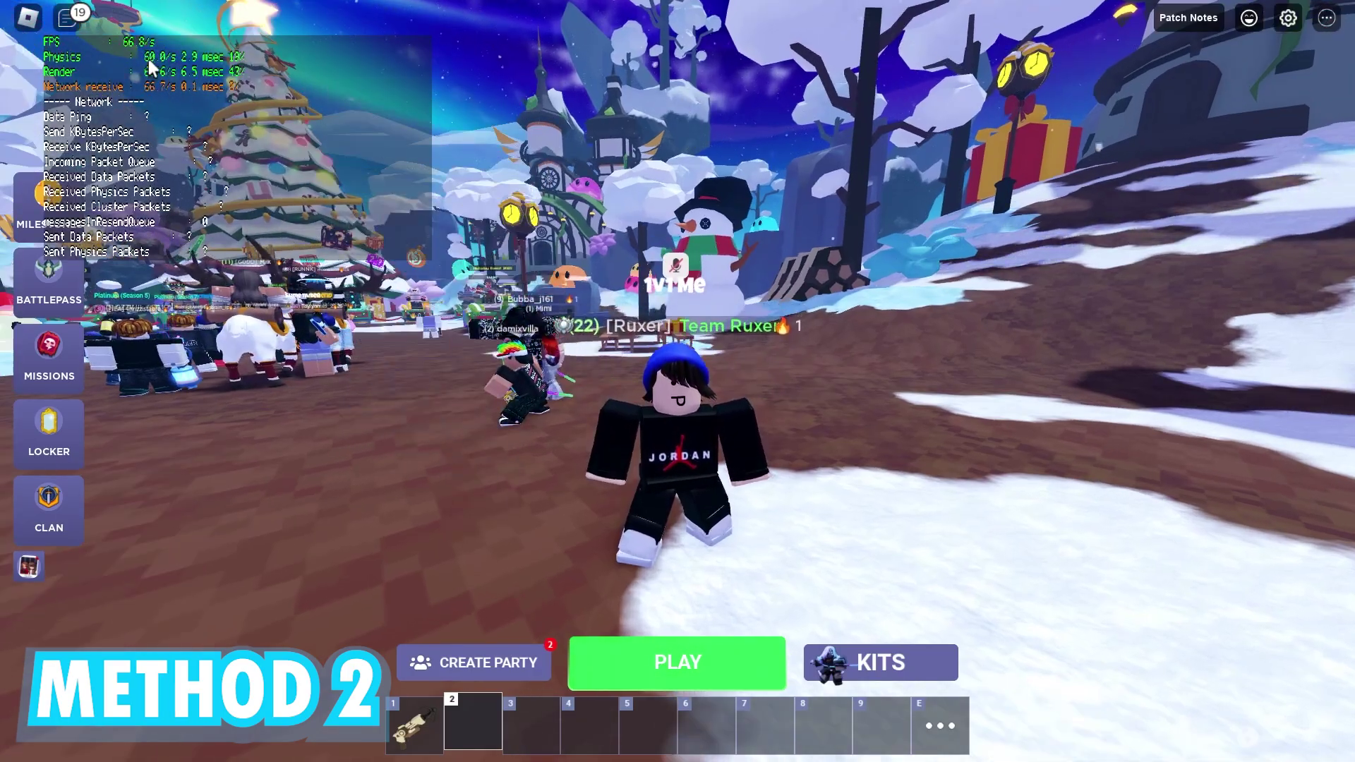
pyautogui.press('a')
pyautogui.moveTo(123, 61)
pyautogui.mouseDown()
pyautogui.moveTo(459, 285)
pyautogui.moveTo(88, 49)
pyautogui.moveTo(121, 41)
pyautogui.mouseUp()
pyautogui.press('w')
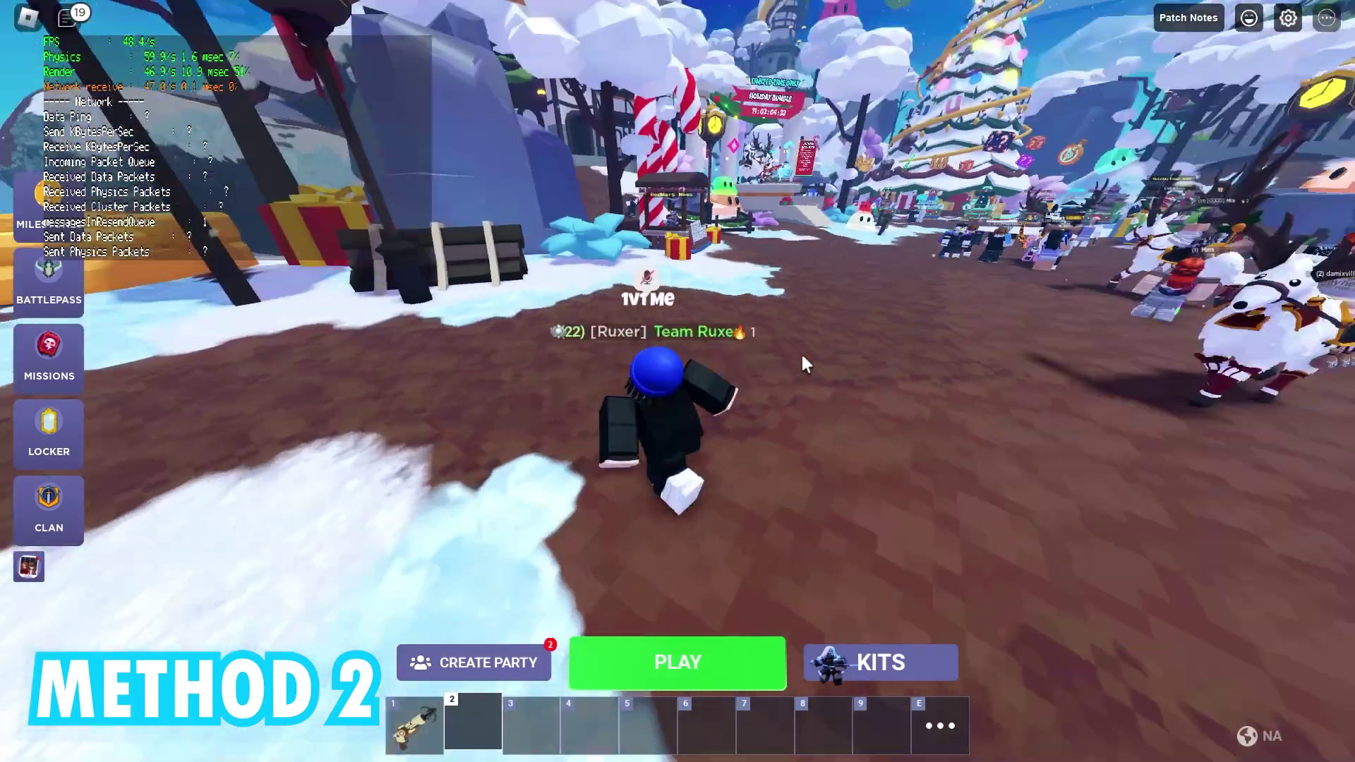
pyautogui.press('a')
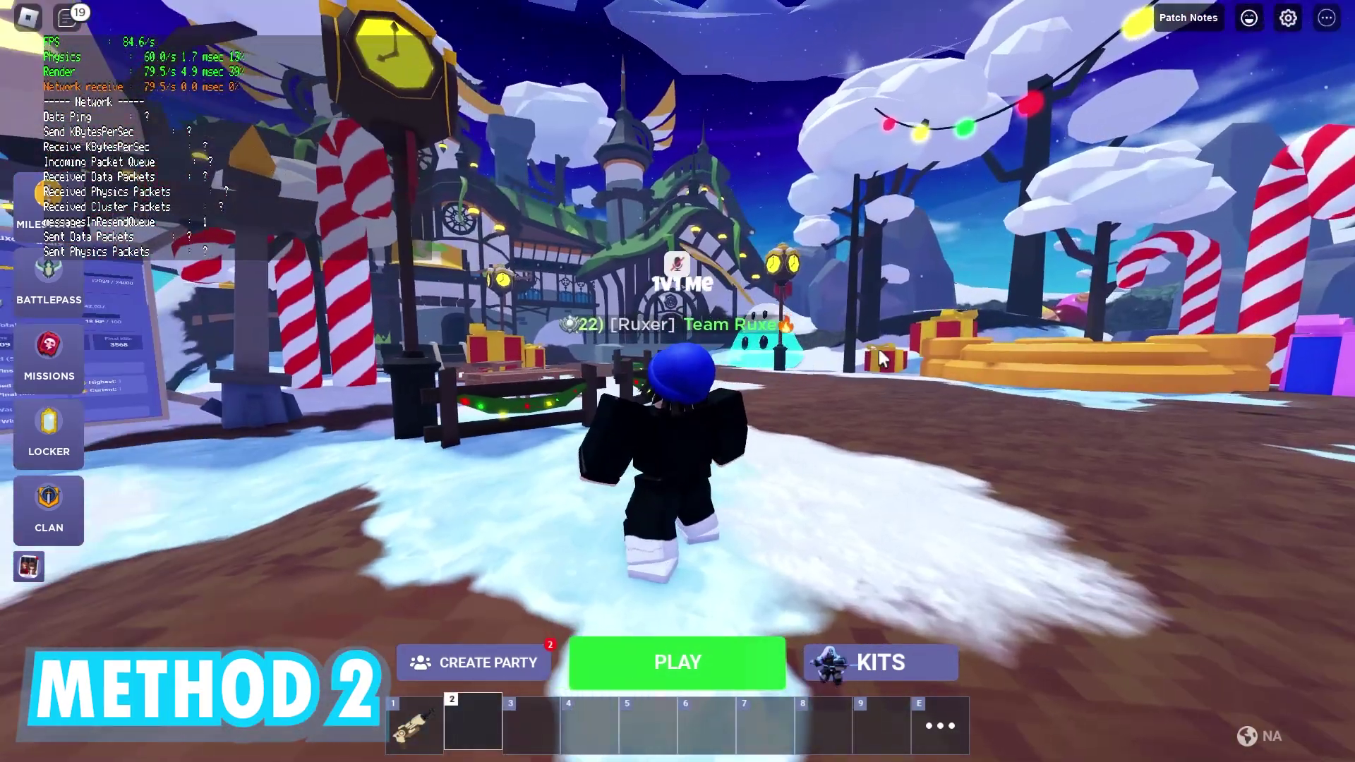
pyautogui.hotkey('shift', 'F5')
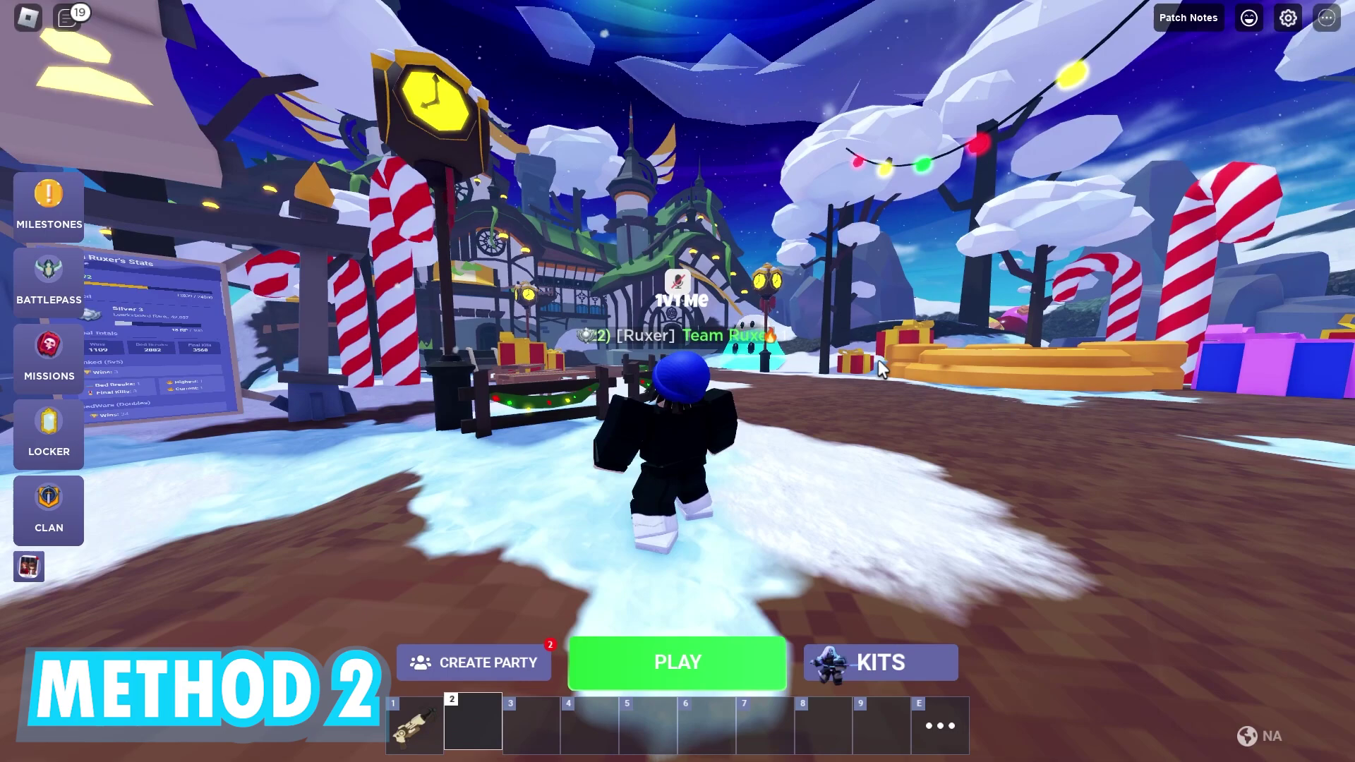
pyautogui.press('s')
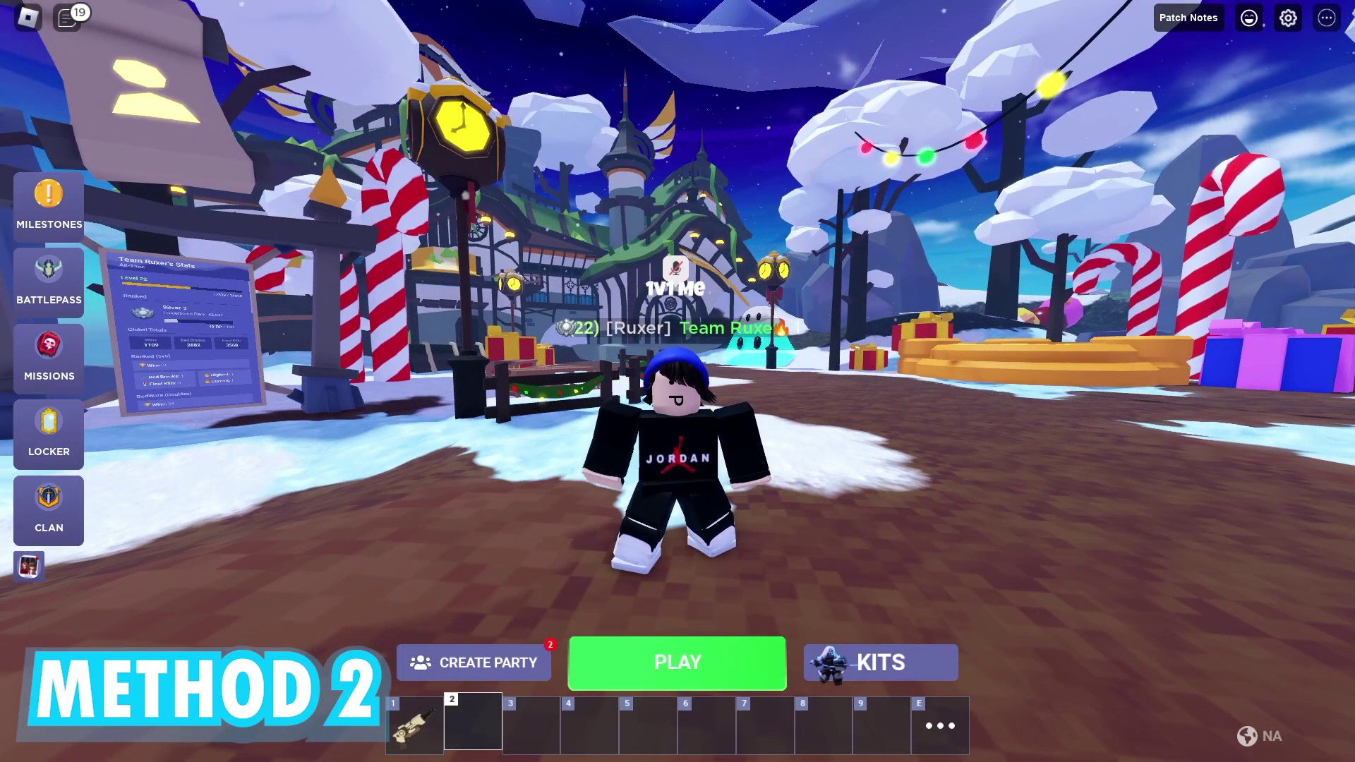
# Switch to the Brave browser and search the web for "roblox fps unlocker"
pyautogui.hotkey('alt', 'Tab')
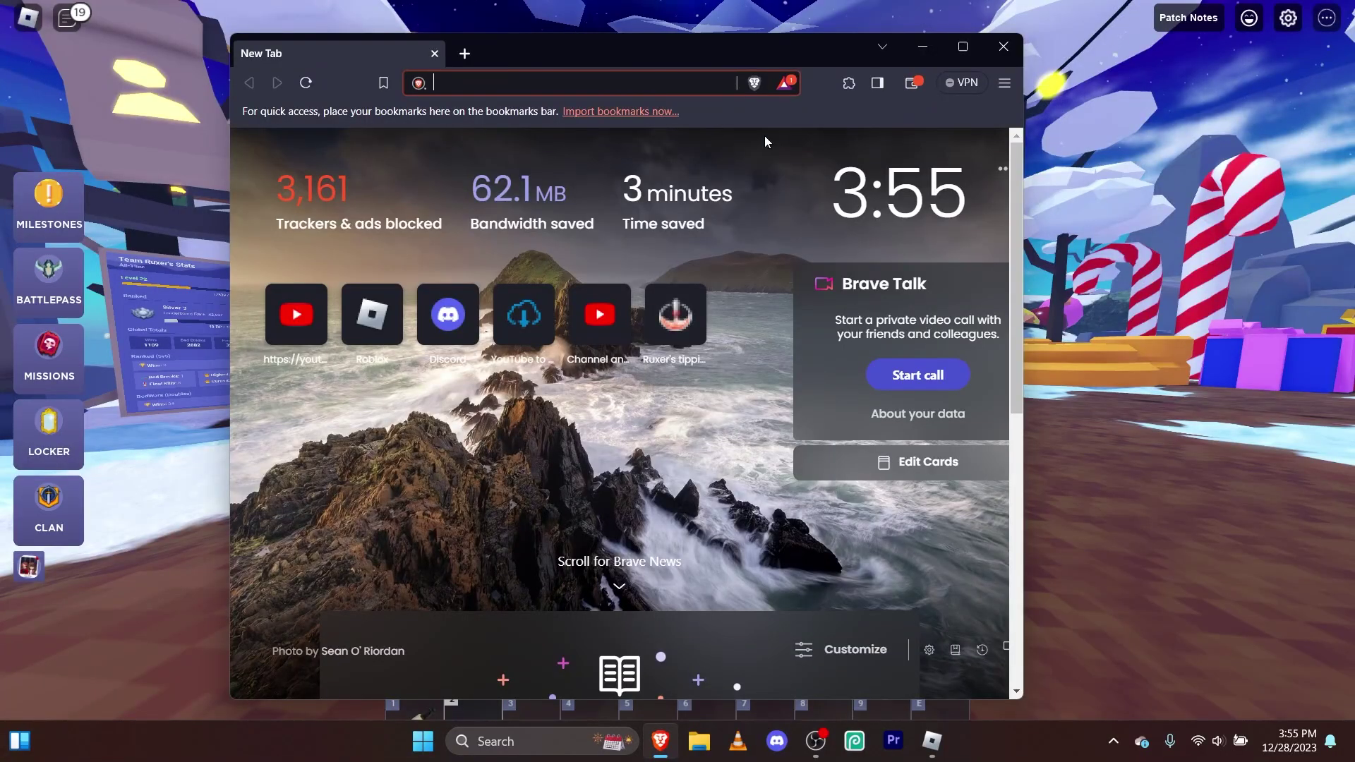
pyautogui.moveTo(786, 48); pyautogui.dragTo(798, 42)
pyautogui.write('roblox')
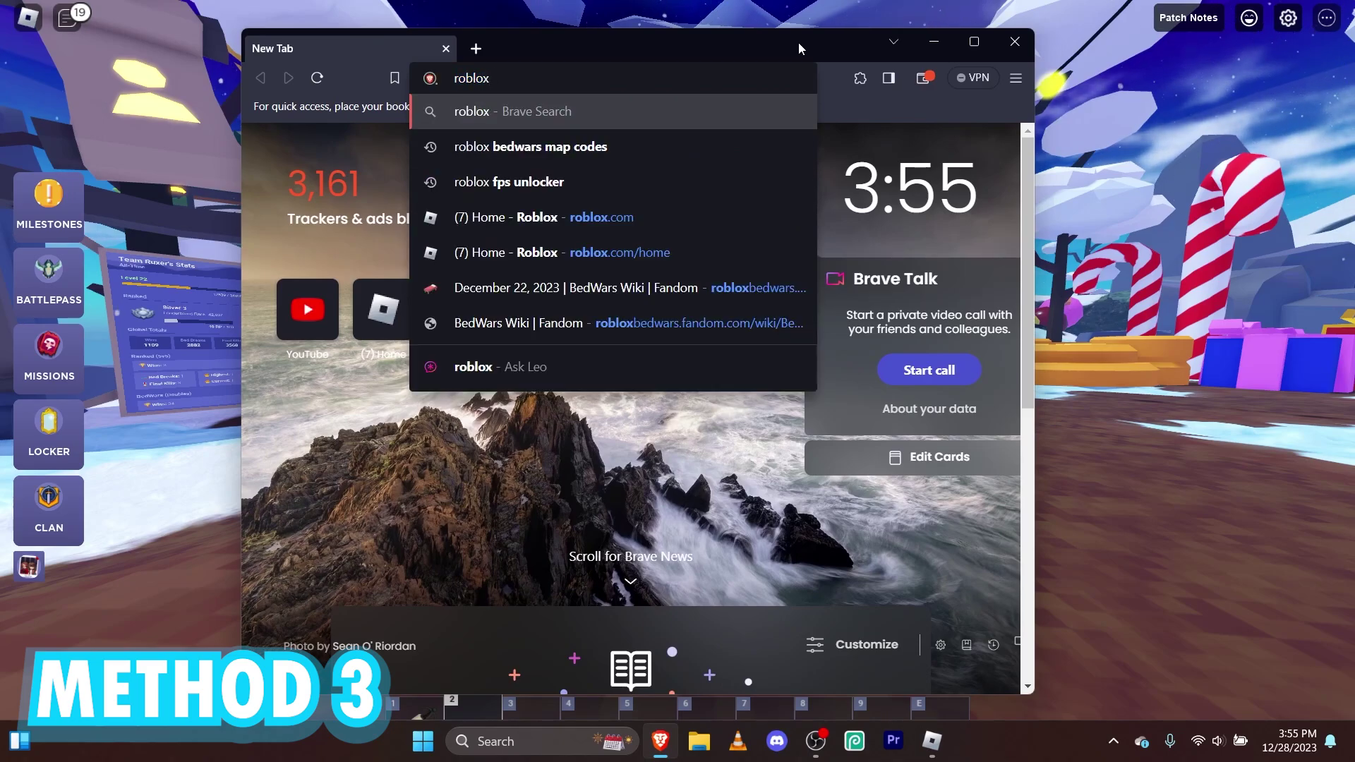
pyautogui.write(' fps um')
pyautogui.press('BackSpace')
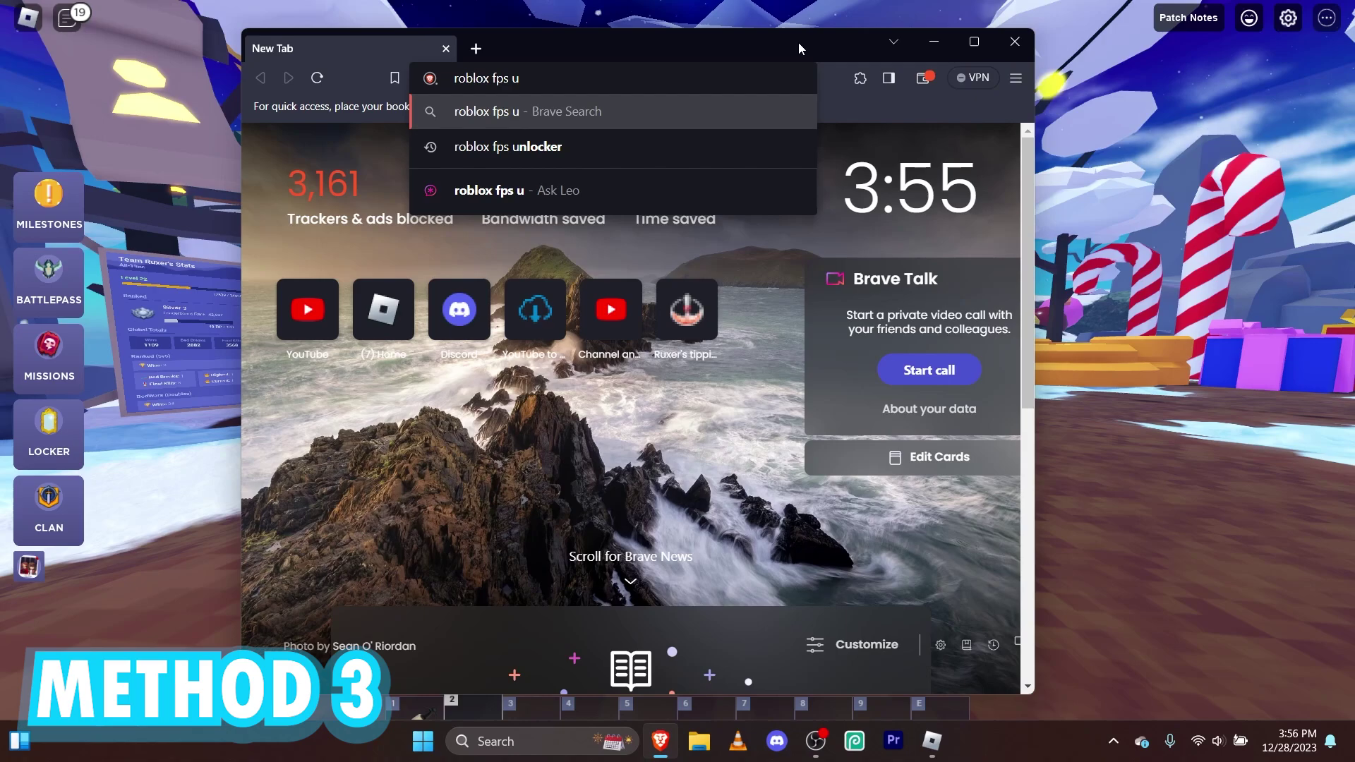
pyautogui.write('nlocke')
pyautogui.write('r')
pyautogui.press('Return')
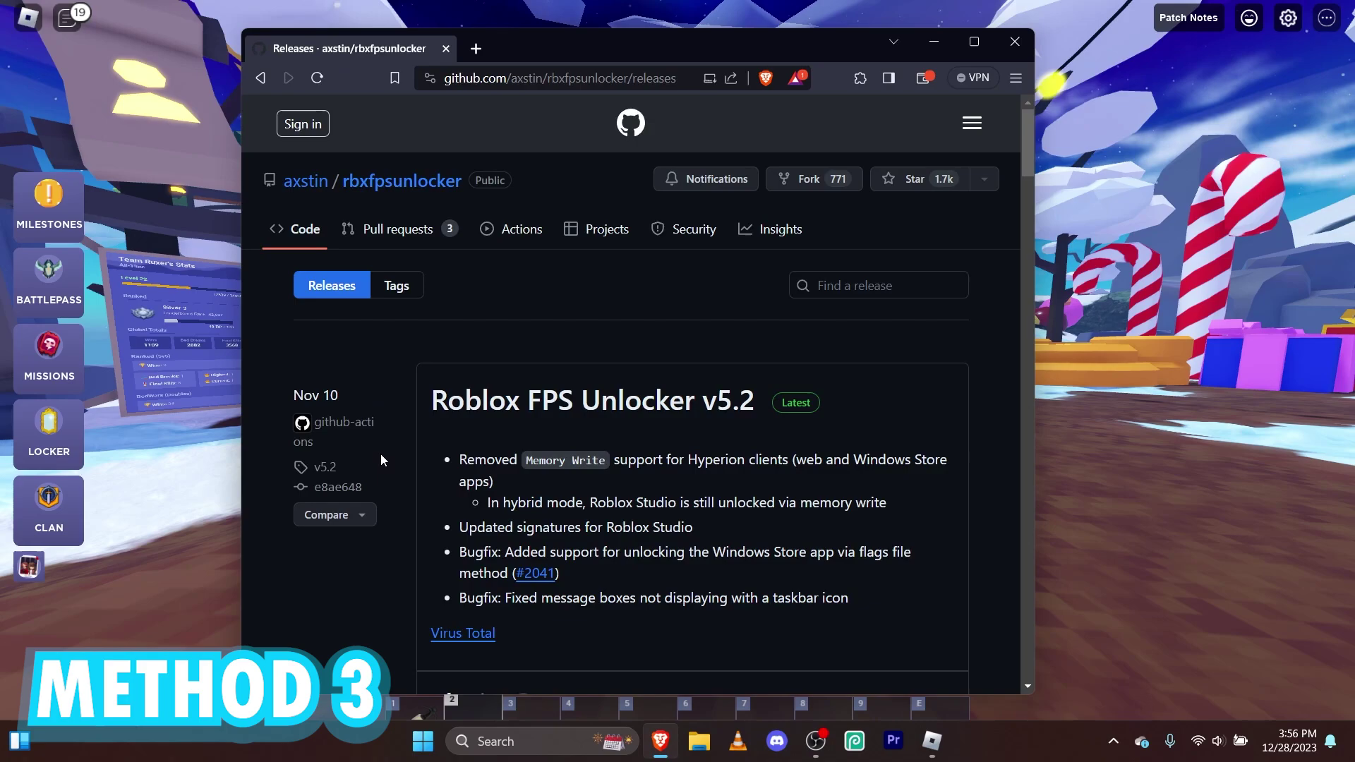
# Examine the Roblox FPS Unlocker v5.2 notes and downloadable assets on the rbxfpsunlocker releases page, and close the browser
pyautogui.scroll(-1, 409, 415)
pyautogui.scroll(-3, 437, 422)
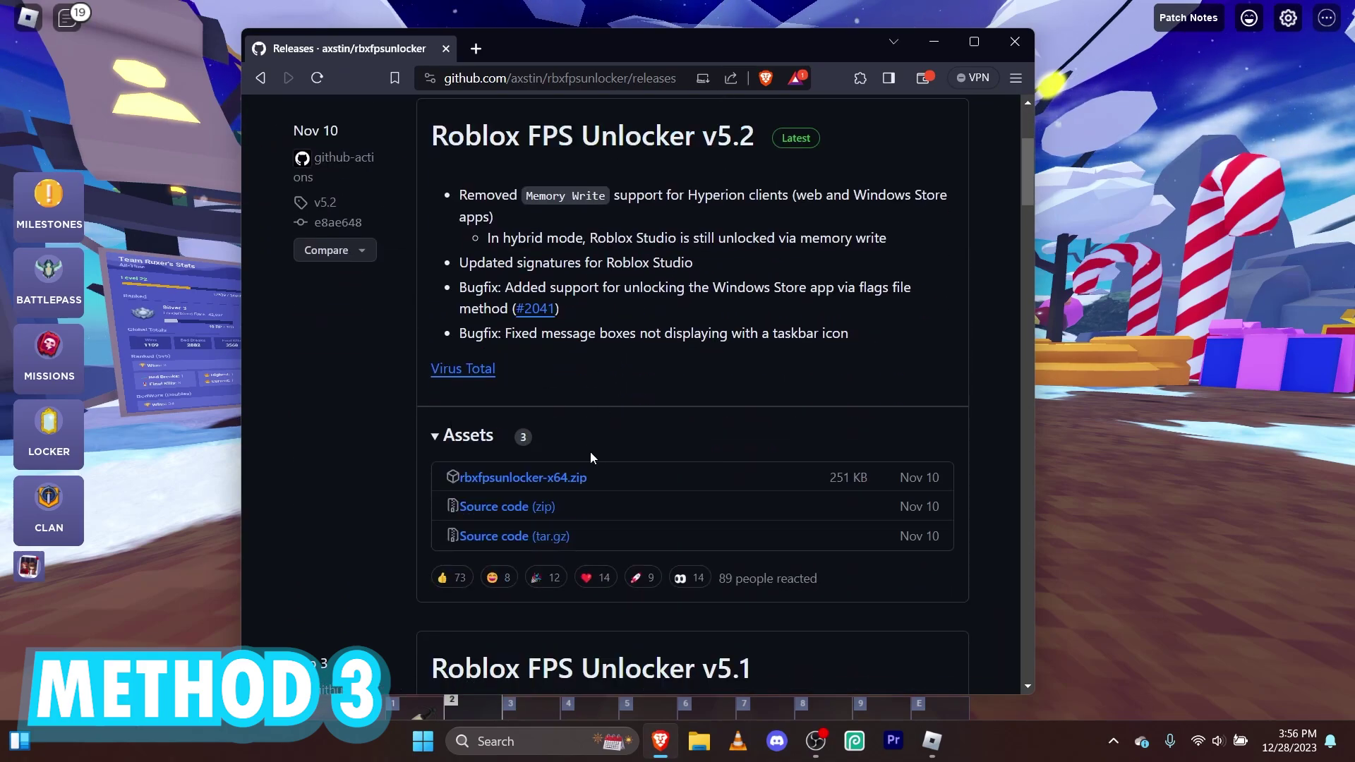
pyautogui.scroll(1, 538, 177)
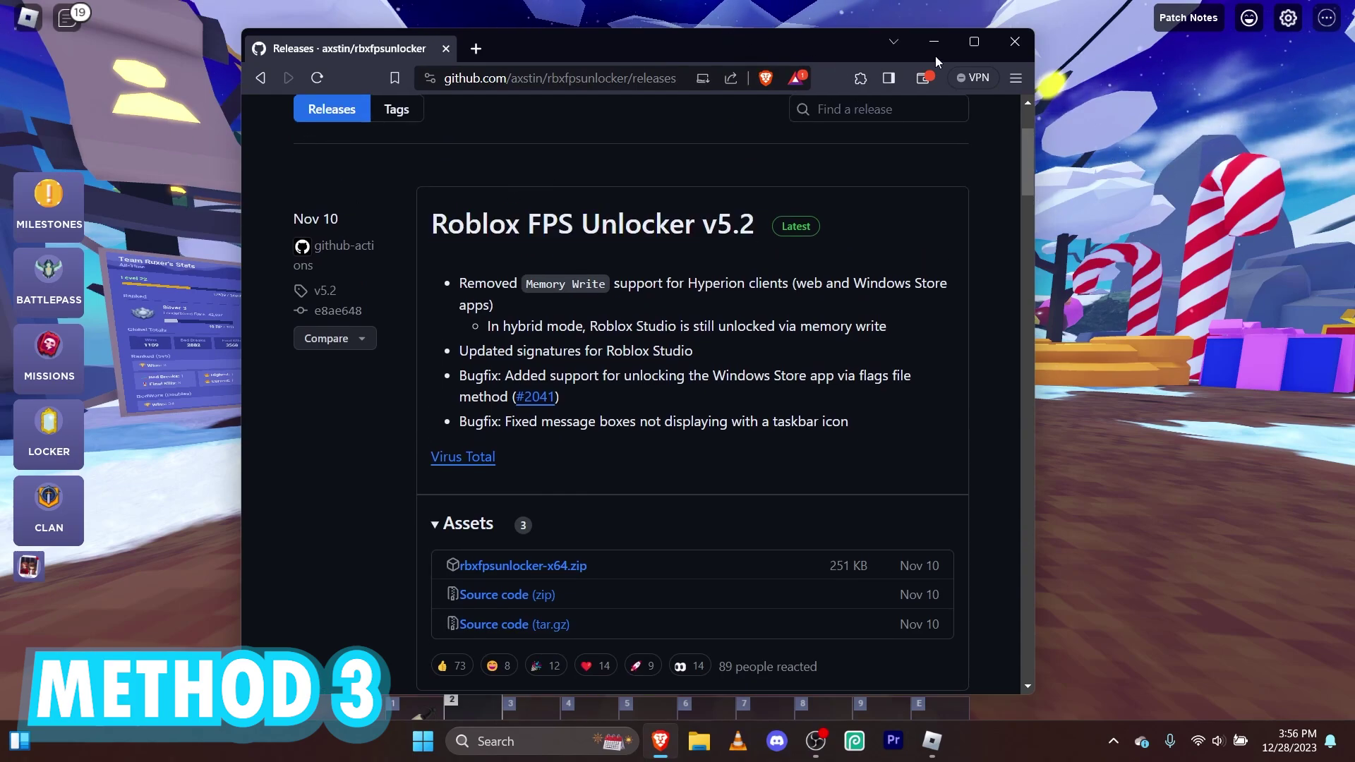
pyautogui.click(1017, 41)
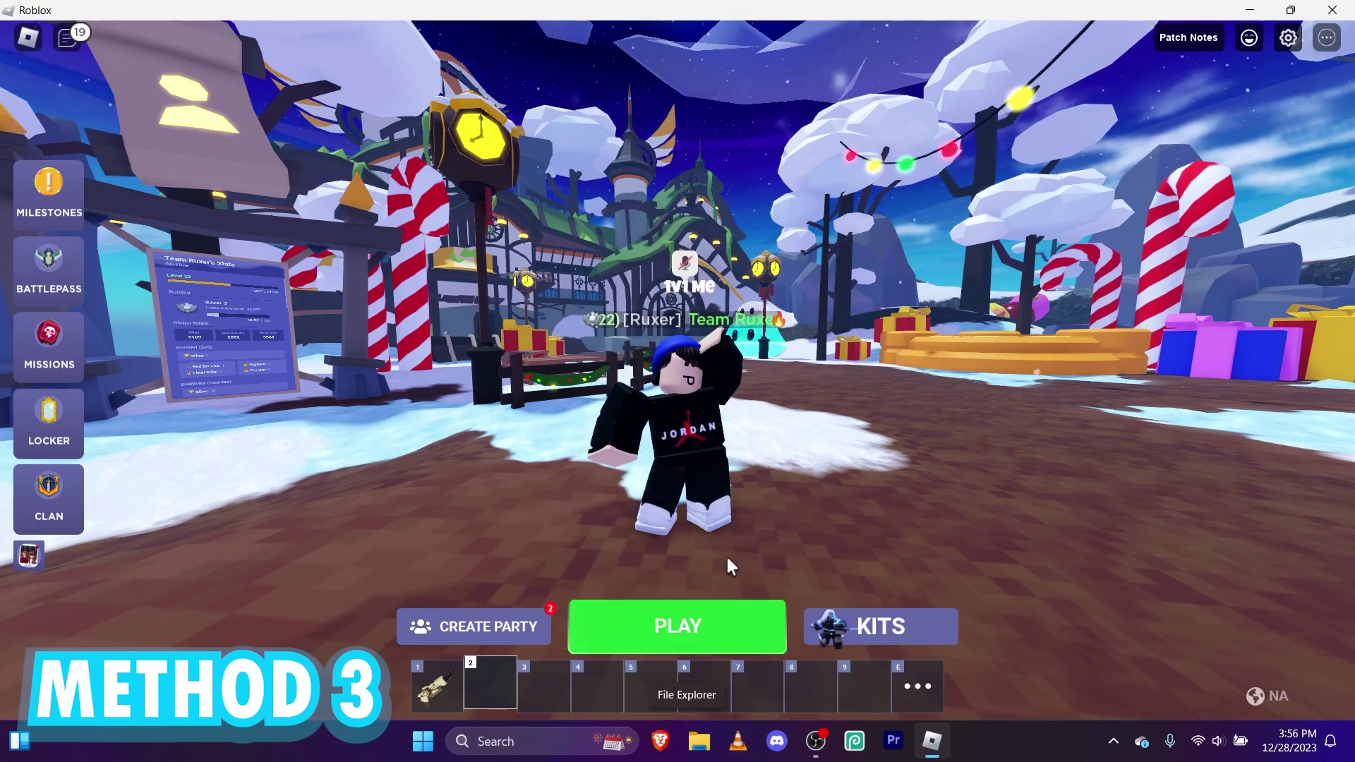
# Open the rbxfpsunlocker-x64 archive from the Downloads folder in File Explorer
pyautogui.click(1110, 739)
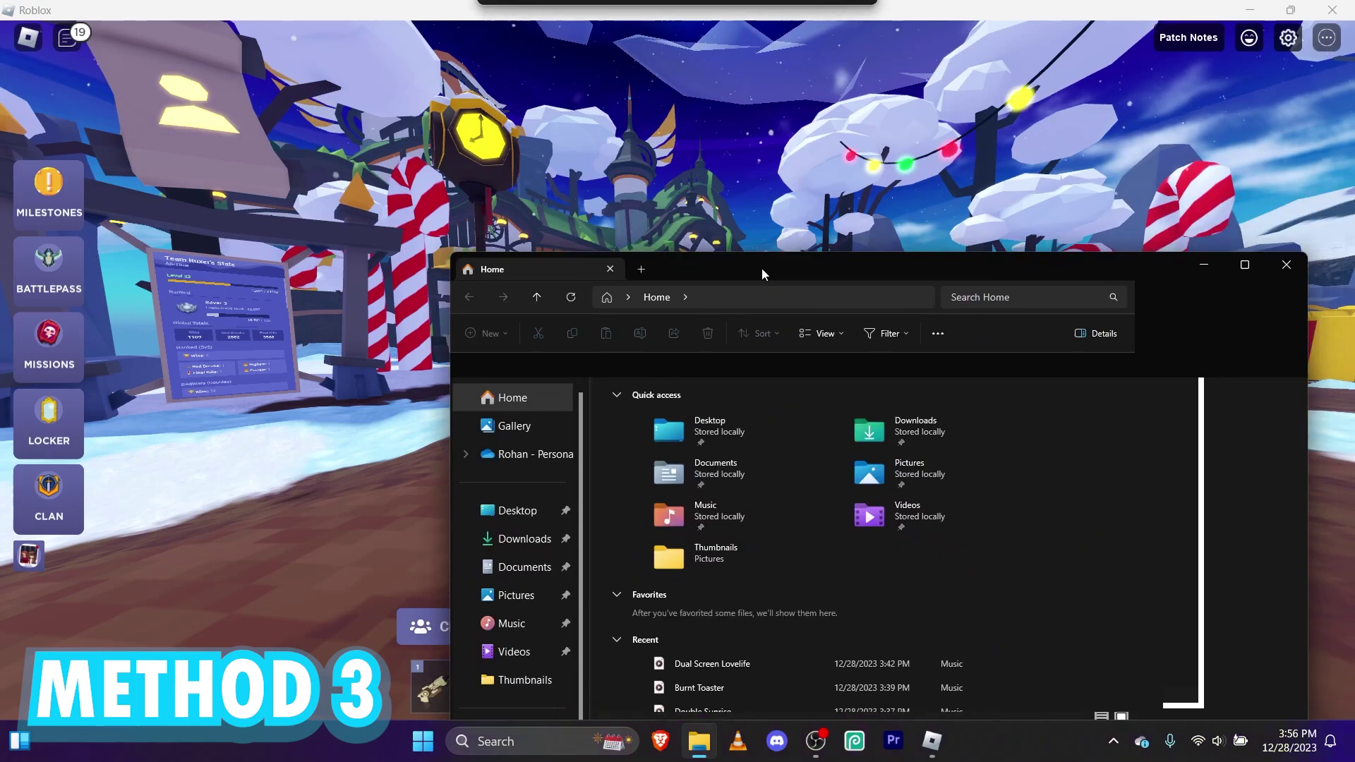
pyautogui.moveTo(761, 268); pyautogui.dragTo(545, 45)
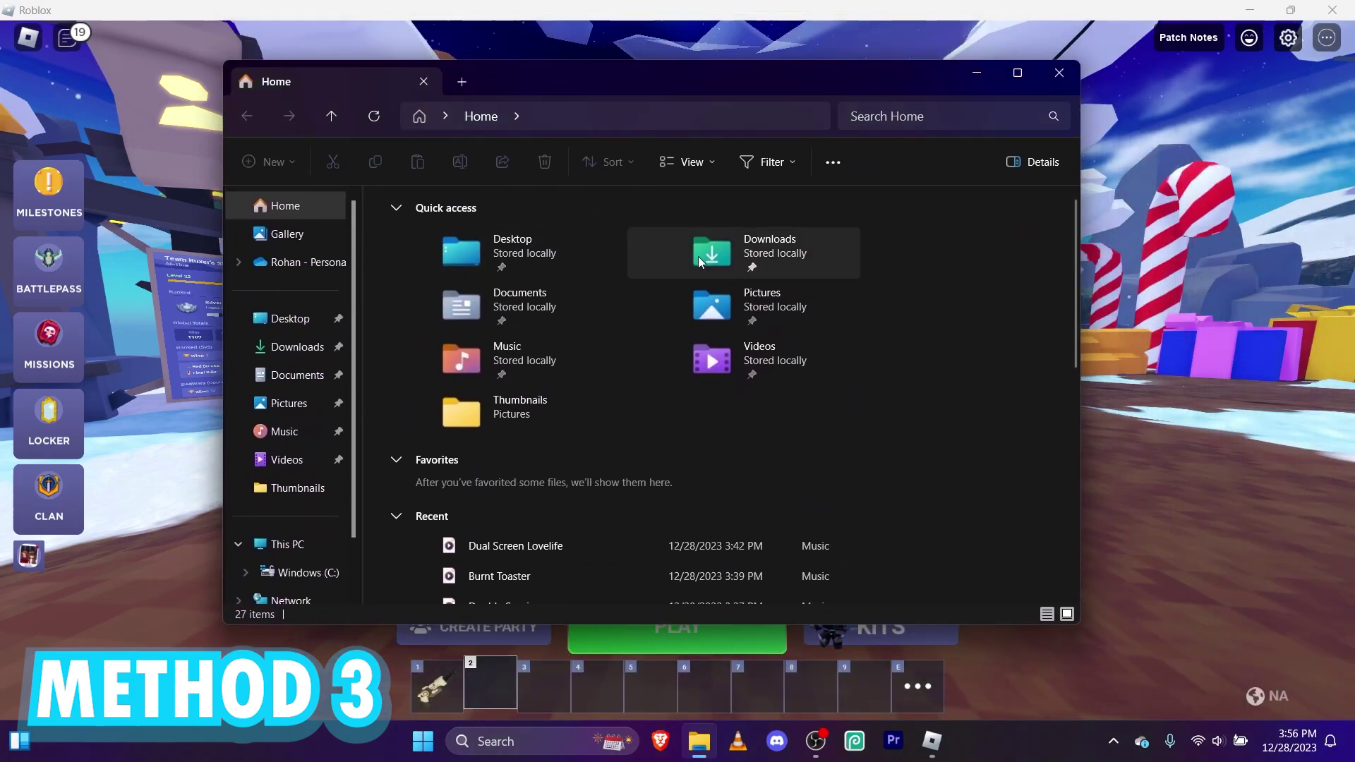
pyautogui.doubleClick(824, 260)
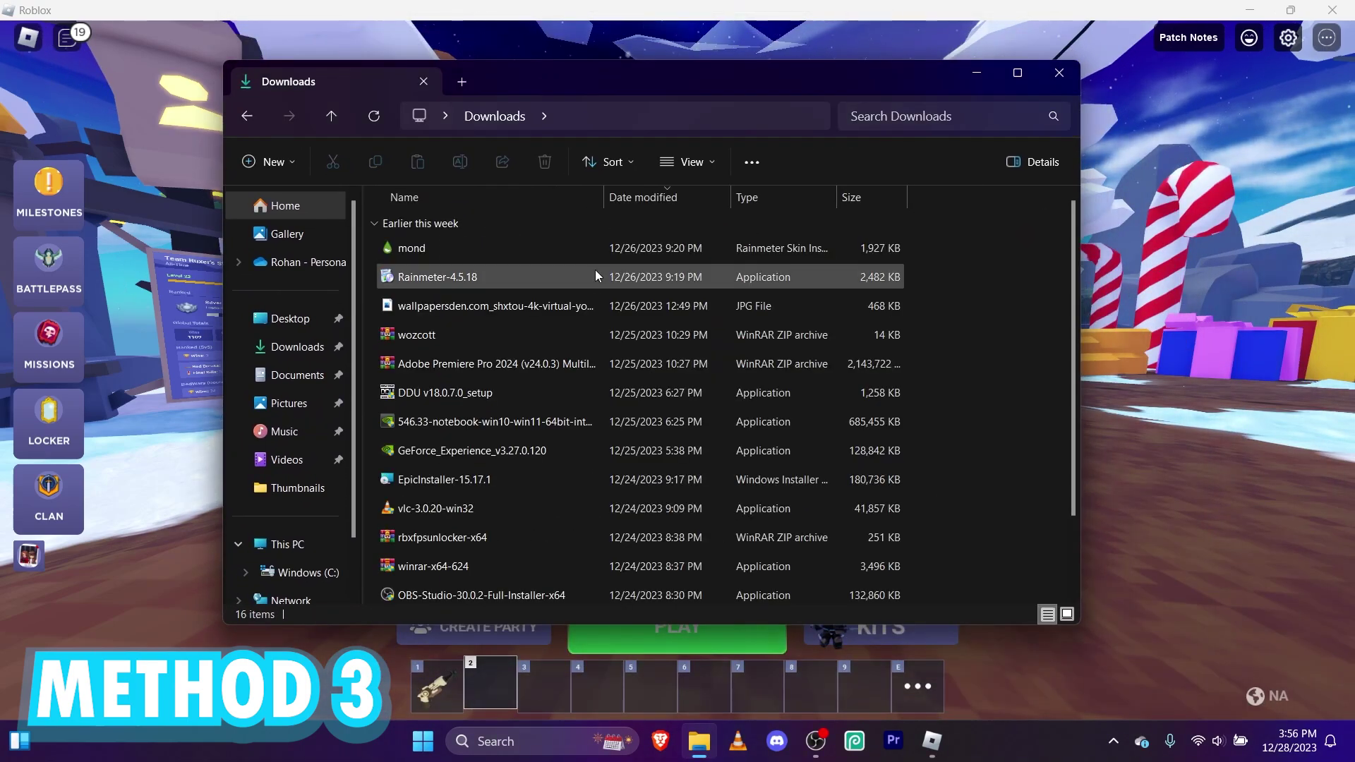
pyautogui.scroll(-1, 593, 298)
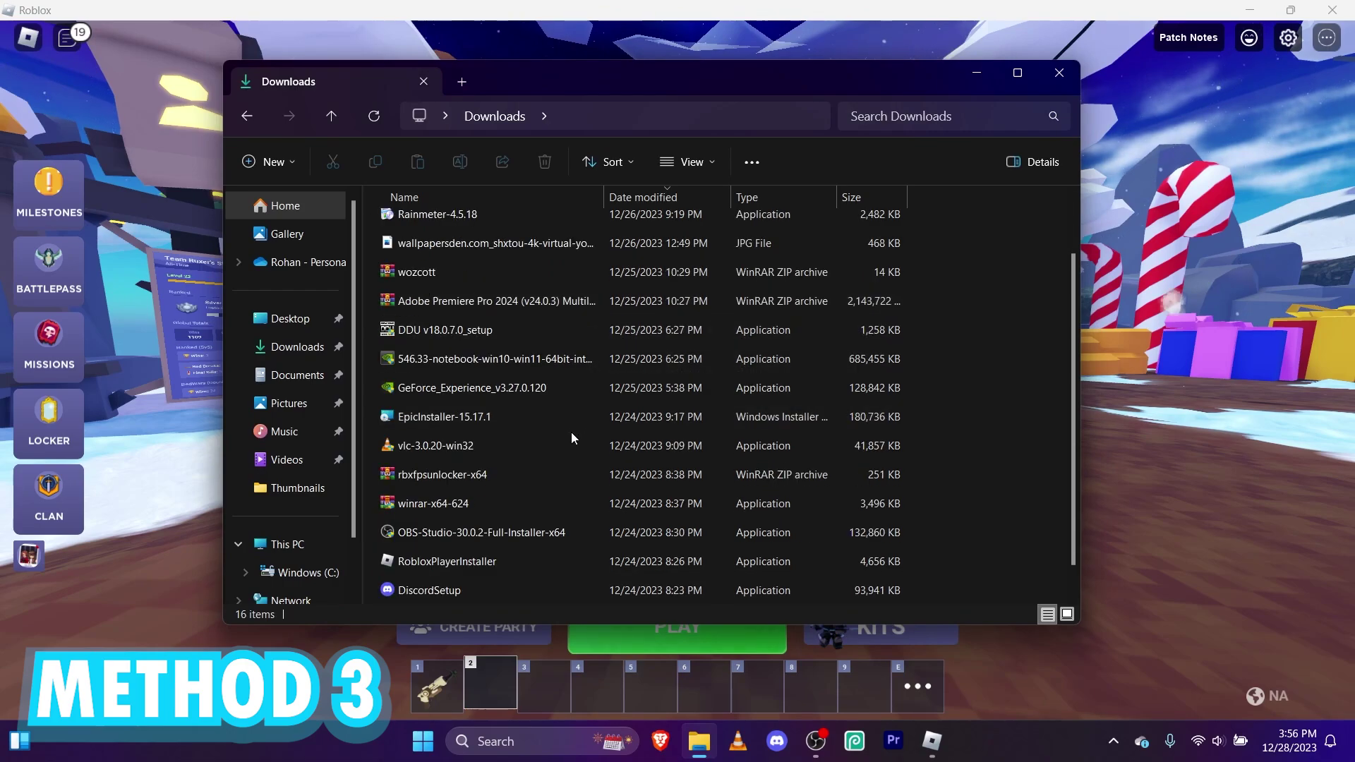
pyautogui.click(531, 474)
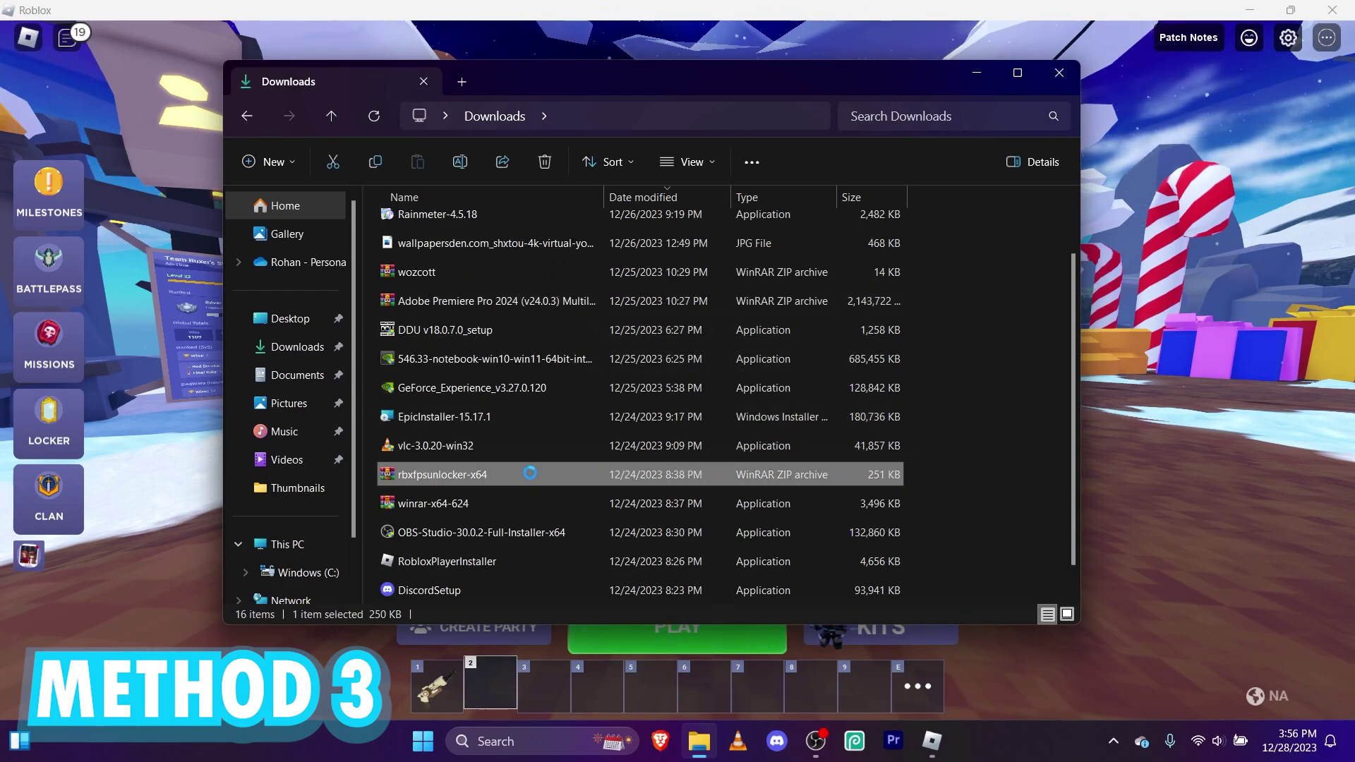
pyautogui.doubleClick(531, 474)
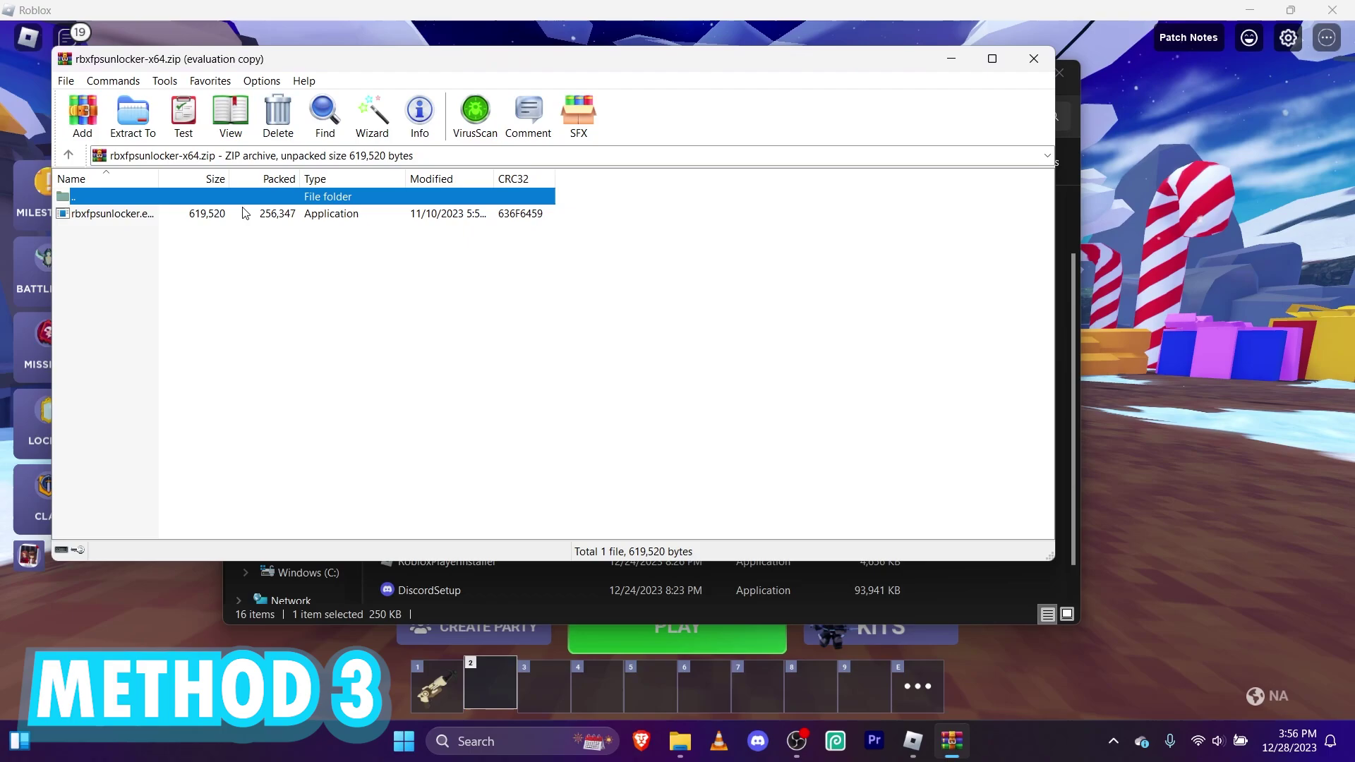
# Run the rbxfpsunlocker application from inside the archive and acknowledge its information message
pyautogui.click(214, 217)
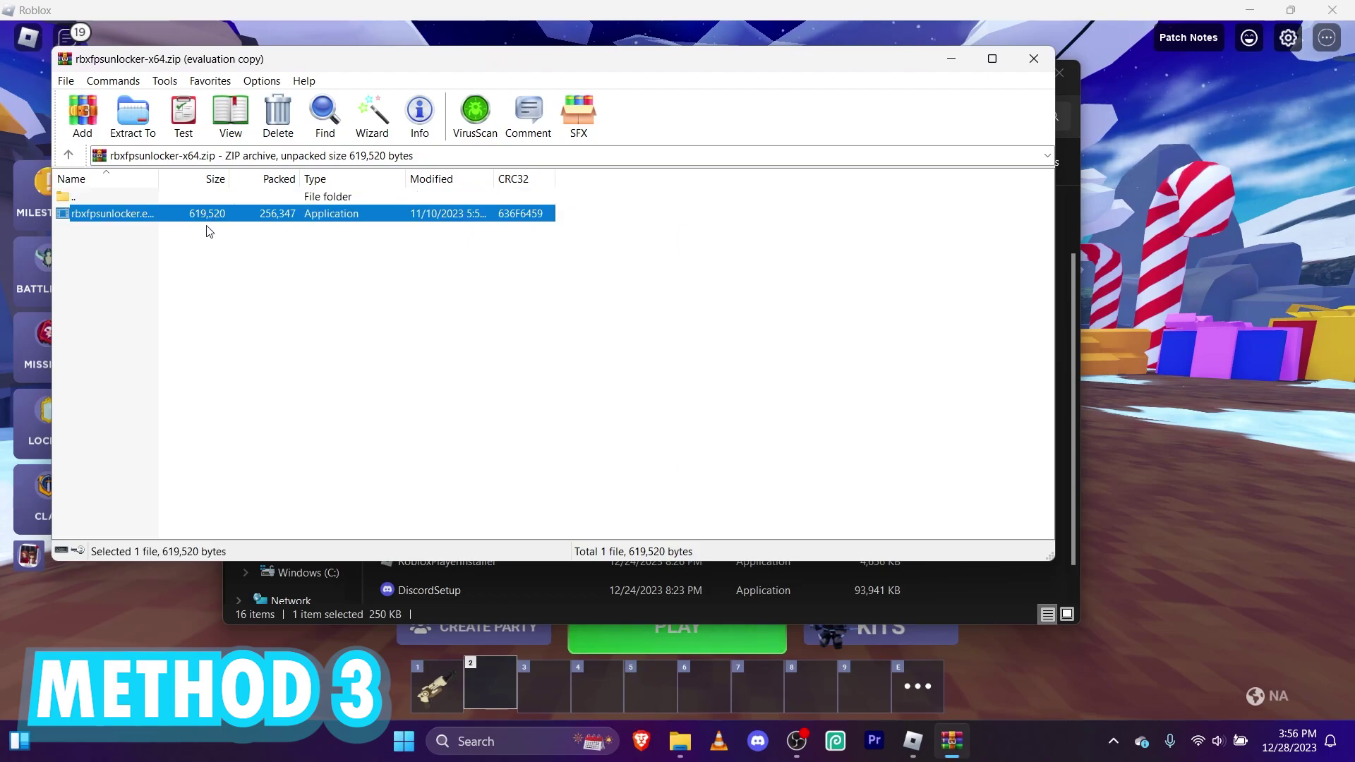
pyautogui.doubleClick(214, 216)
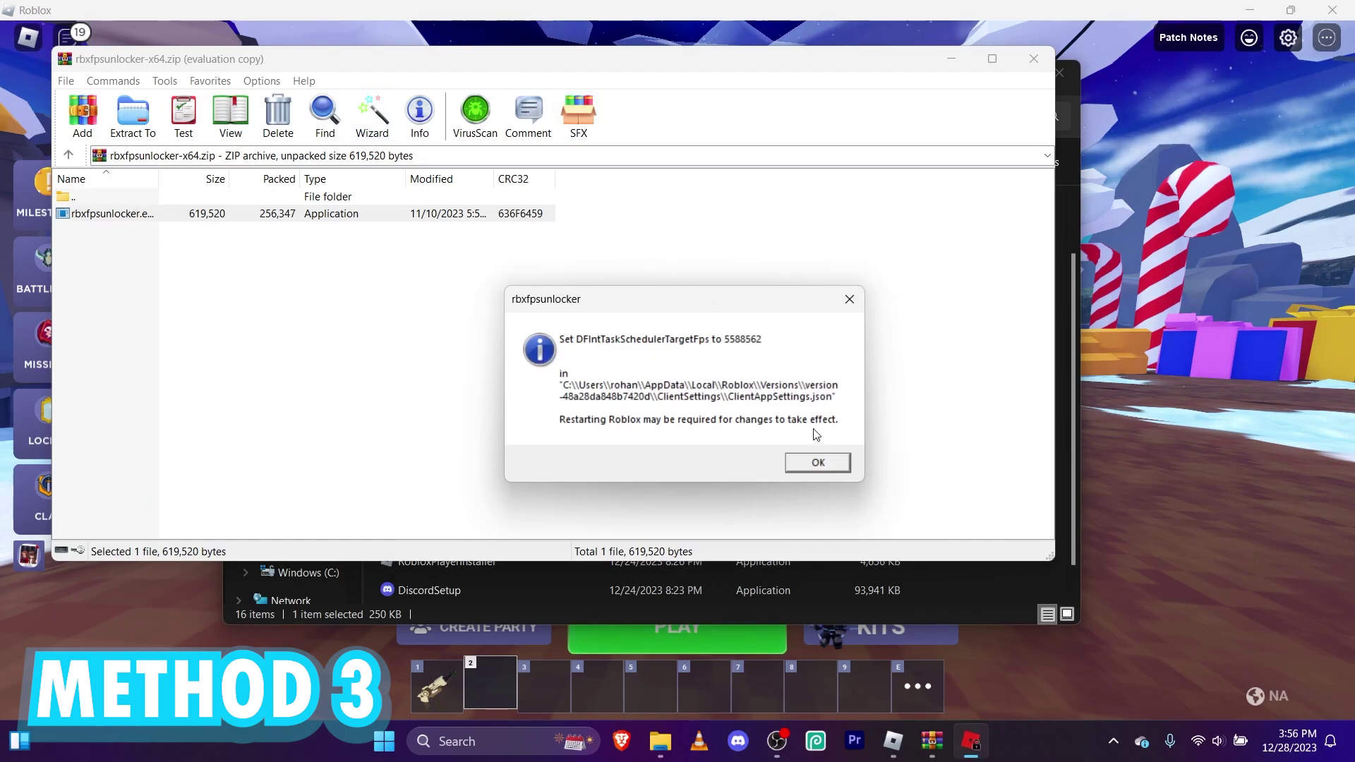
pyautogui.click(792, 460)
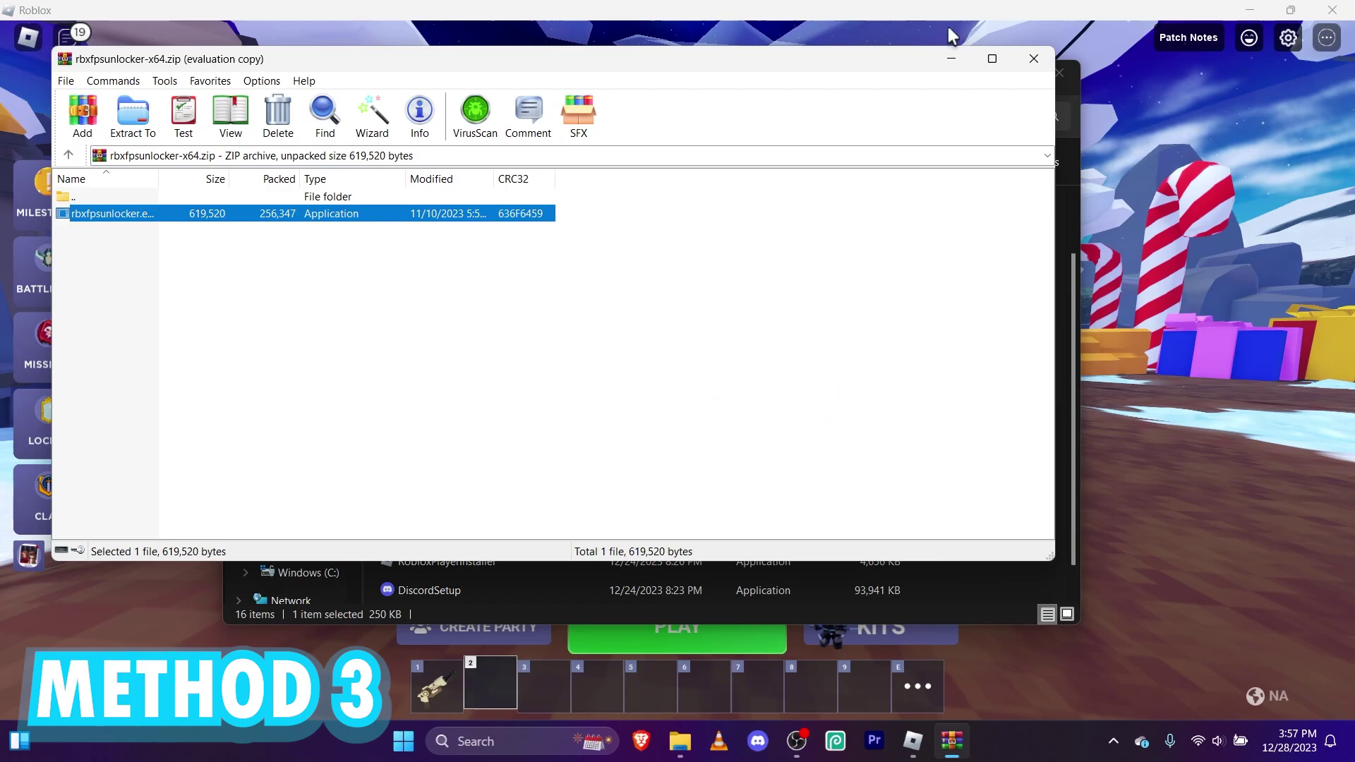
# Close the archive and Downloads windows, and set the FPS Cap of rbxfpsunlocker to 144, acknowledging its notice
pyautogui.click(1034, 59)
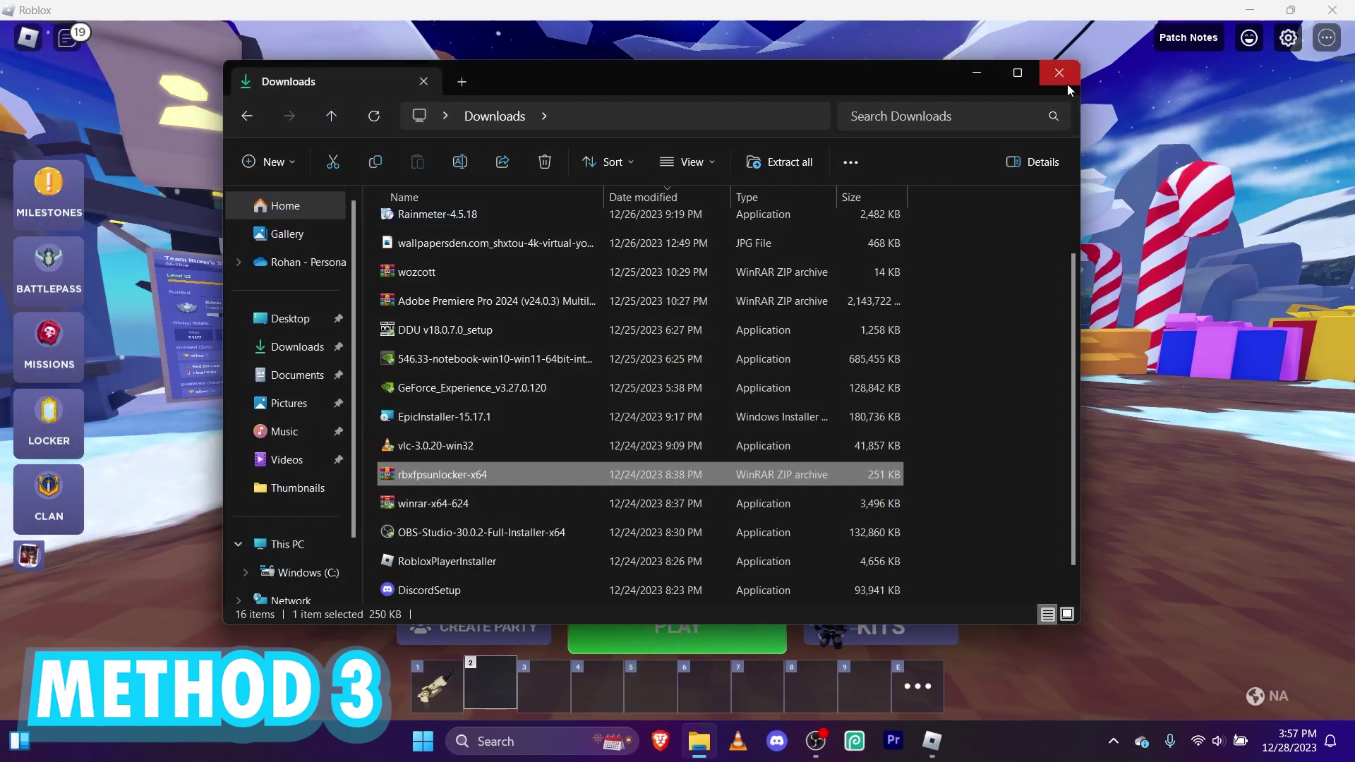
pyautogui.click(1059, 73)
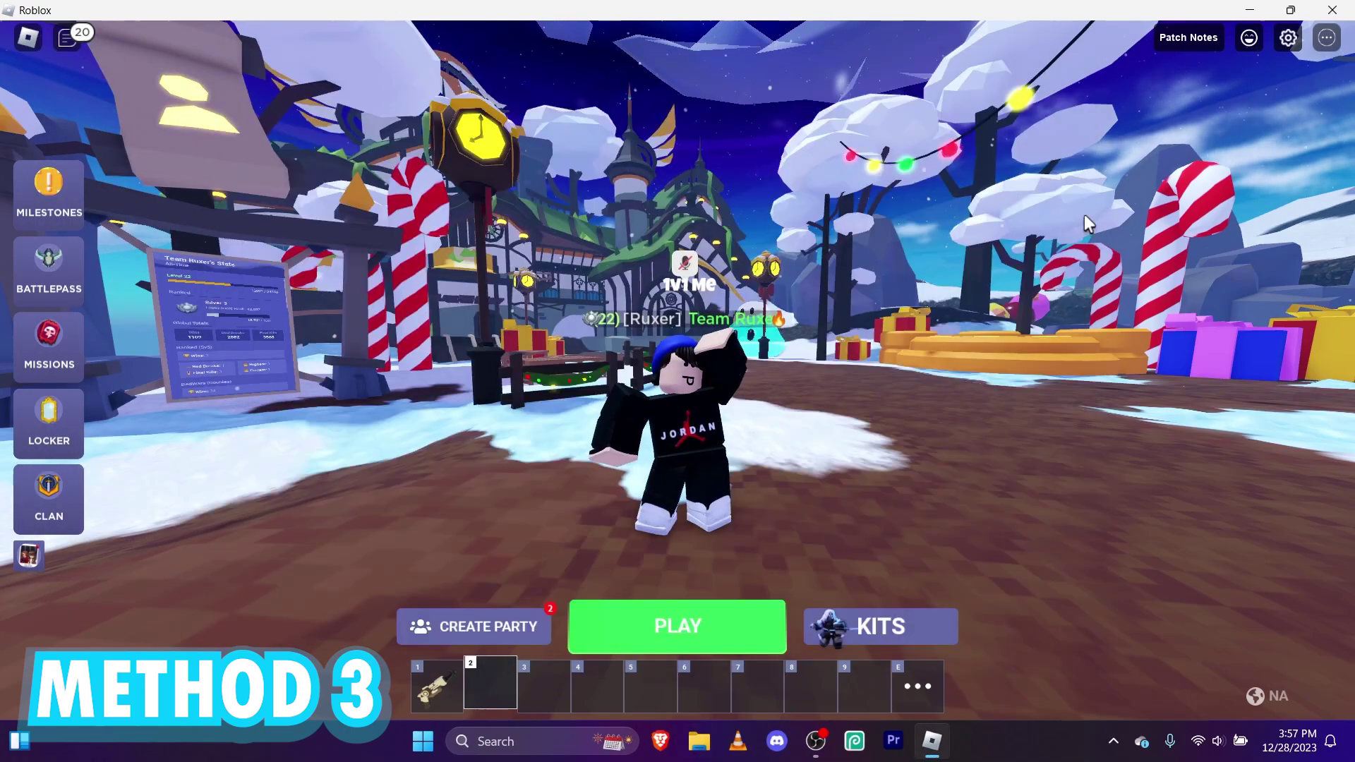
pyautogui.click(1114, 741)
pyautogui.rightClick(1040, 665)
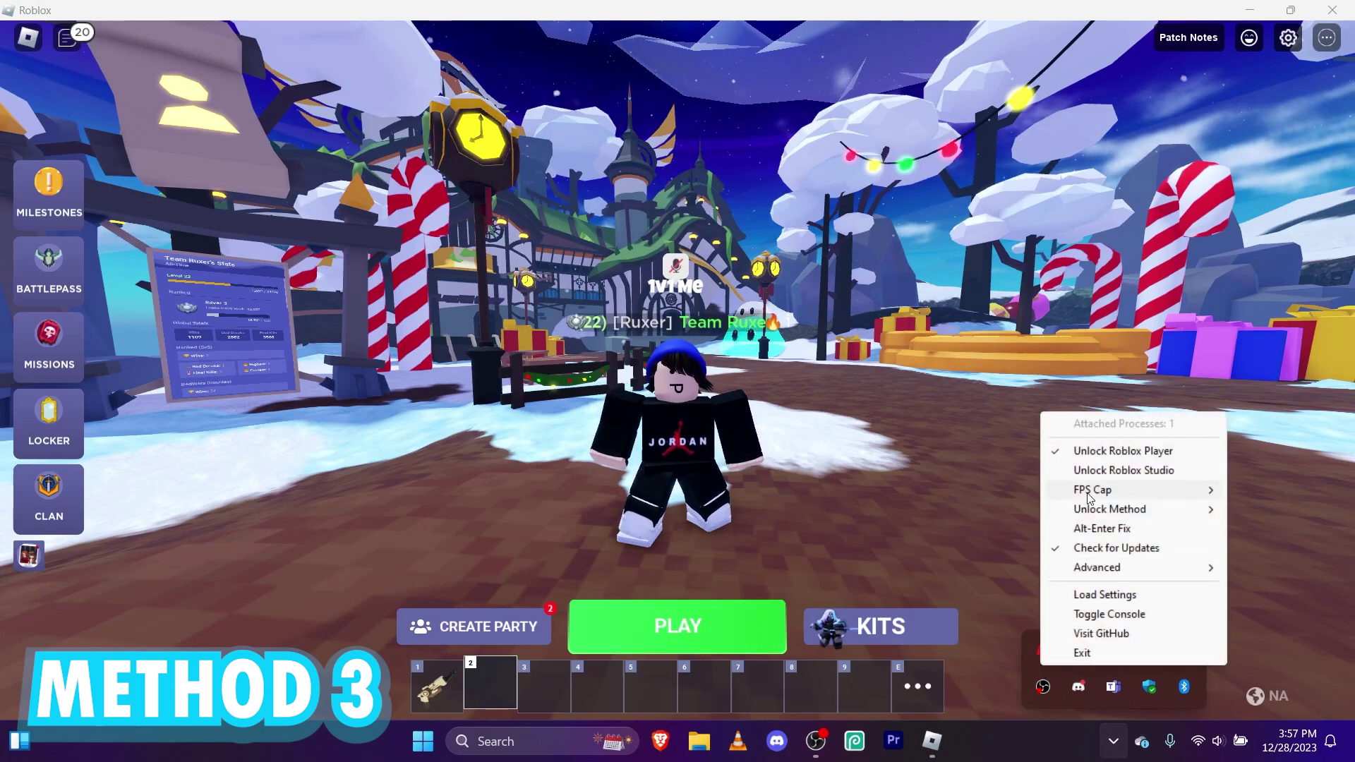
pyautogui.moveTo(1089, 497)
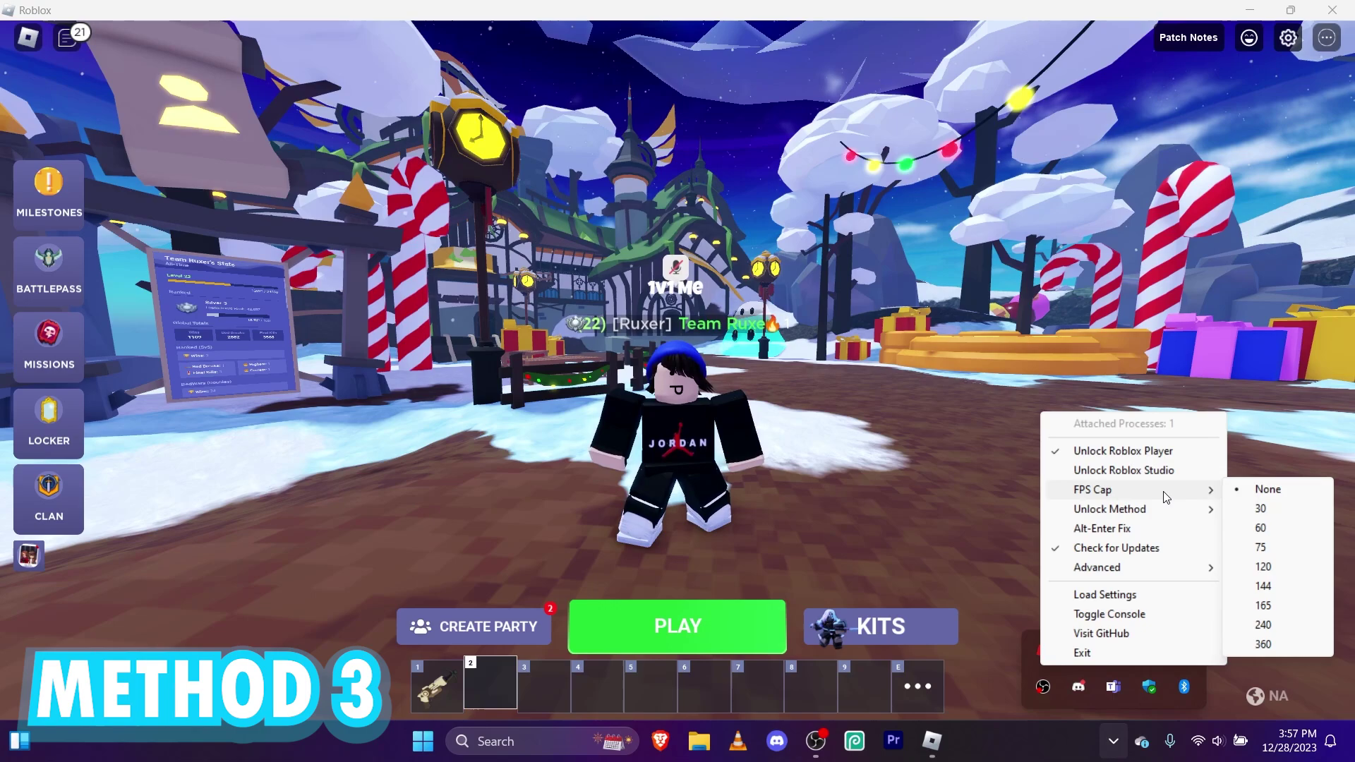
pyautogui.click(1263, 587)
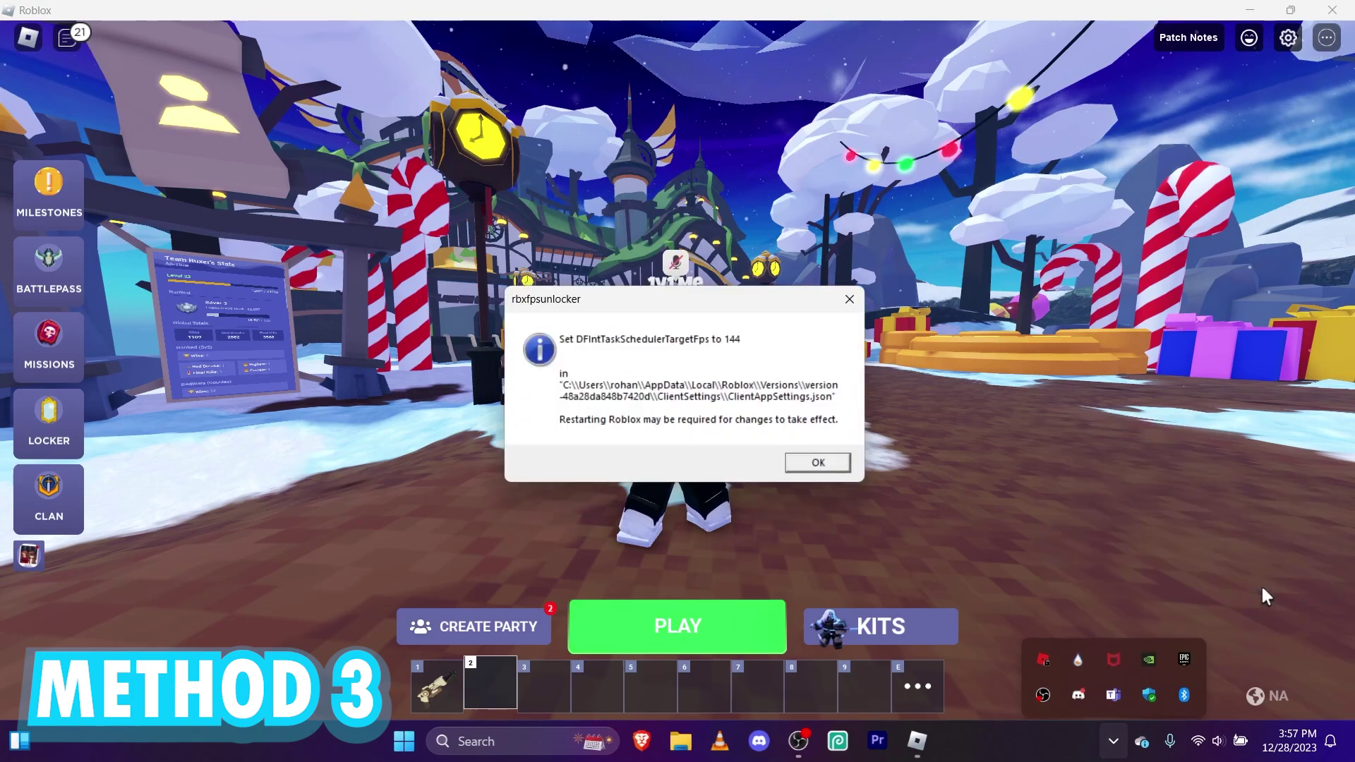
pyautogui.click(810, 466)
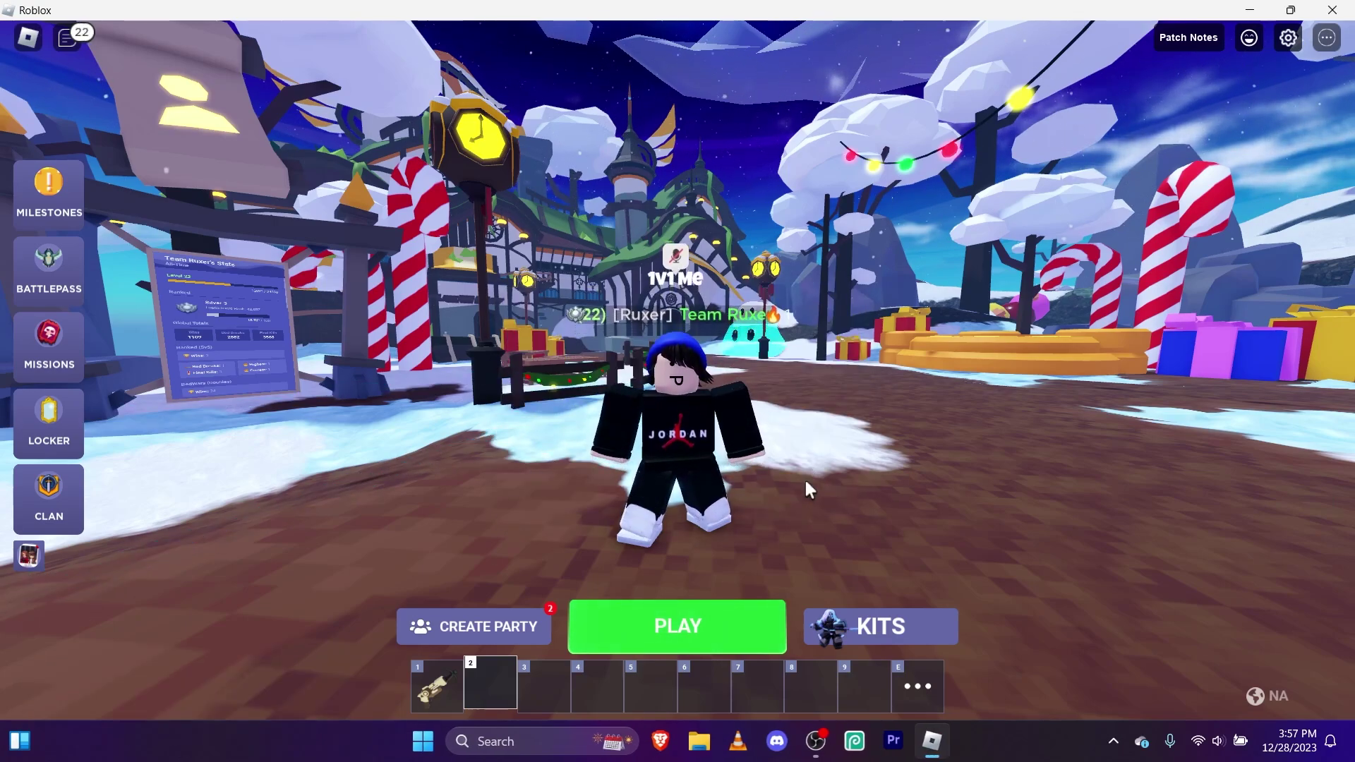
pyautogui.click(1114, 741)
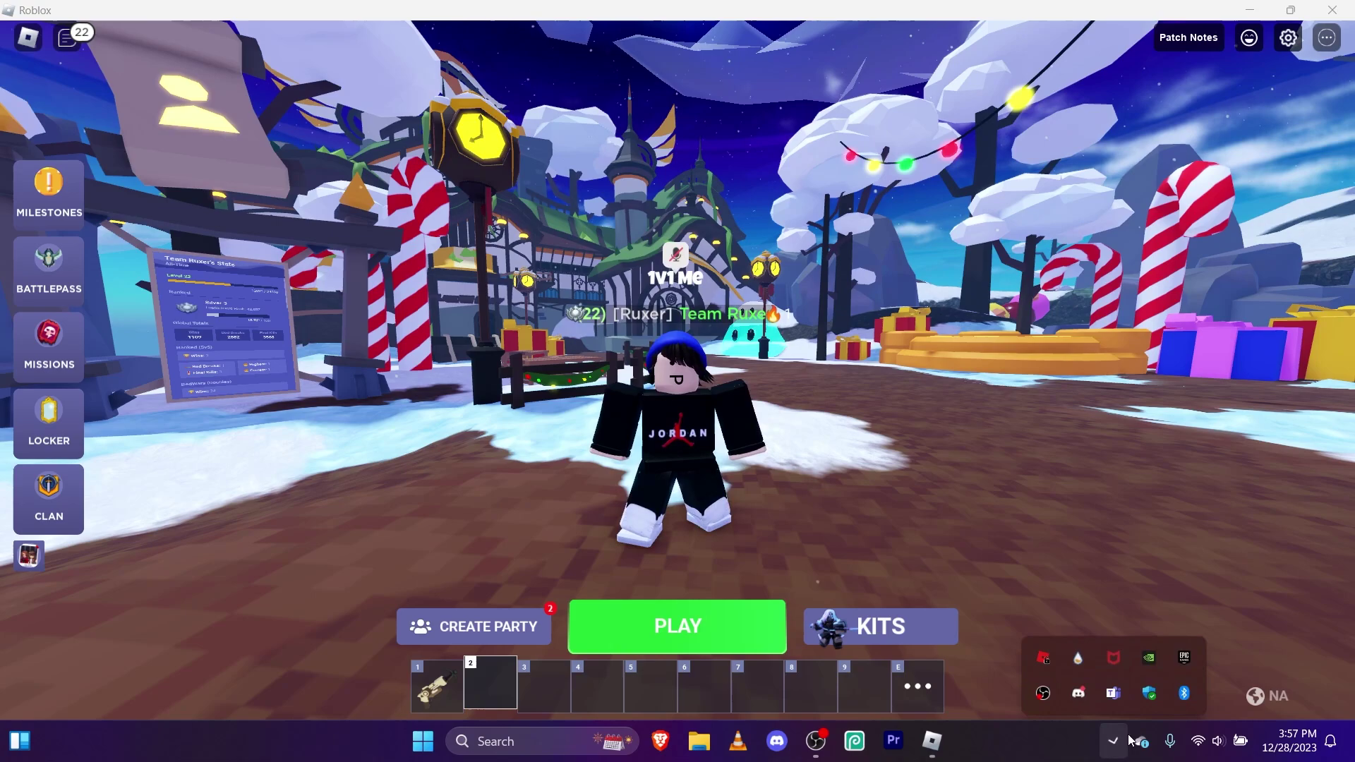
pyautogui.rightClick(1042, 650)
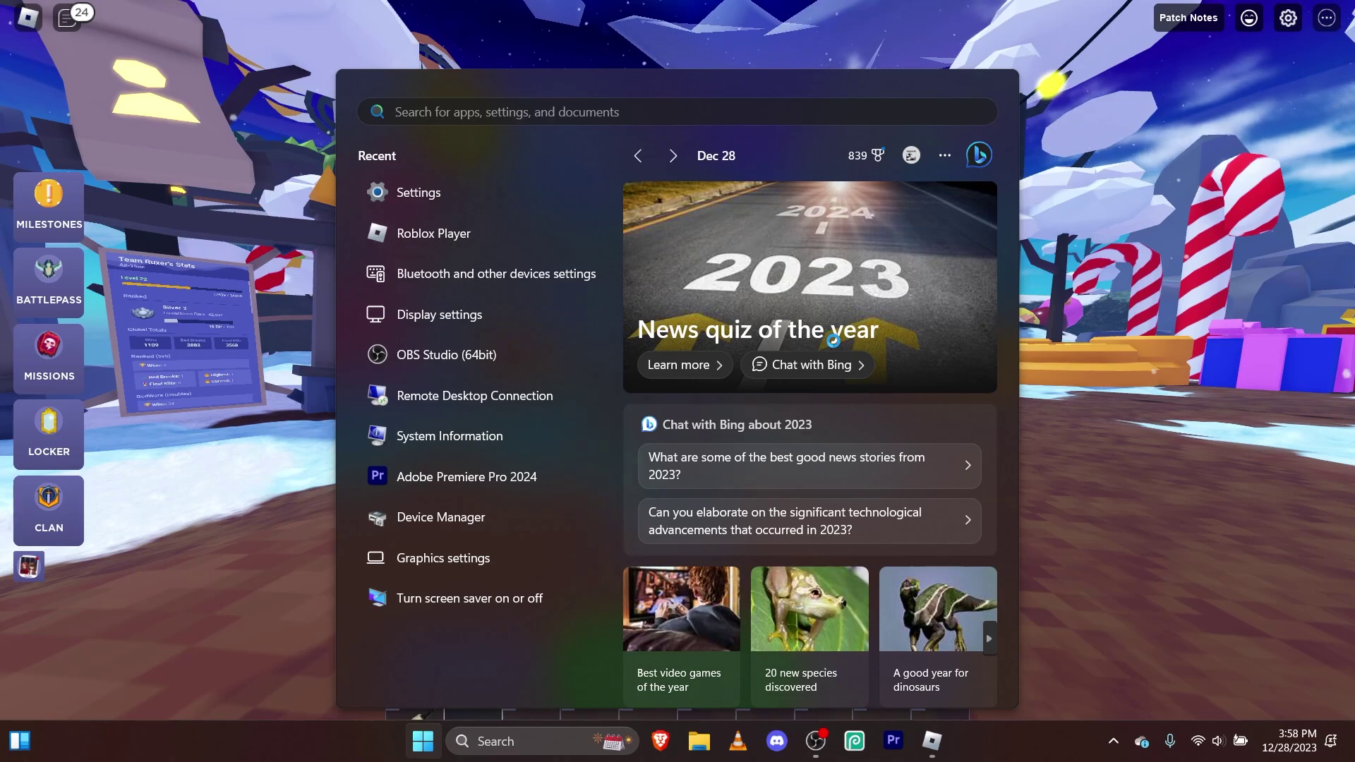
# Open the Windows graphics settings and add RobloxPlayerInstaller from the Downloads folder as a desktop app under the custom options
pyautogui.write('graphics settings')
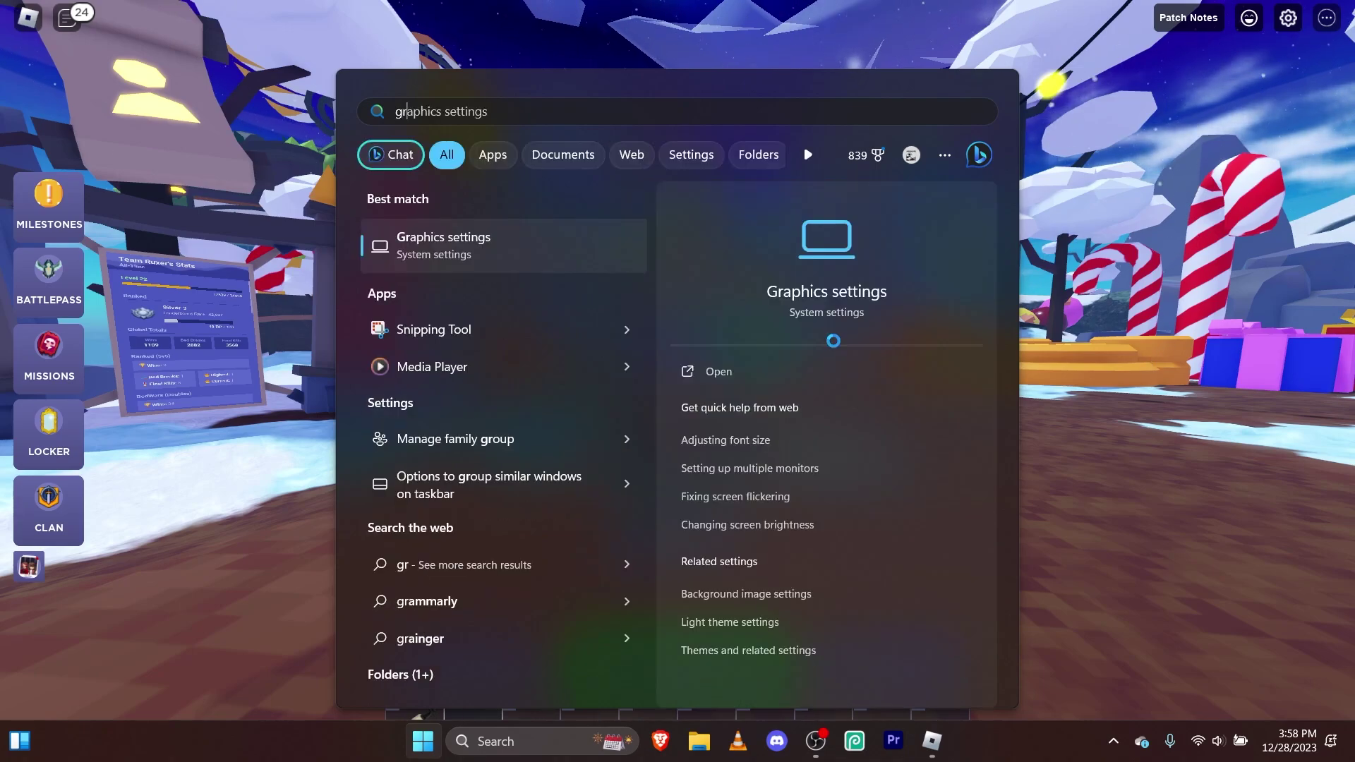
pyautogui.press('Return')
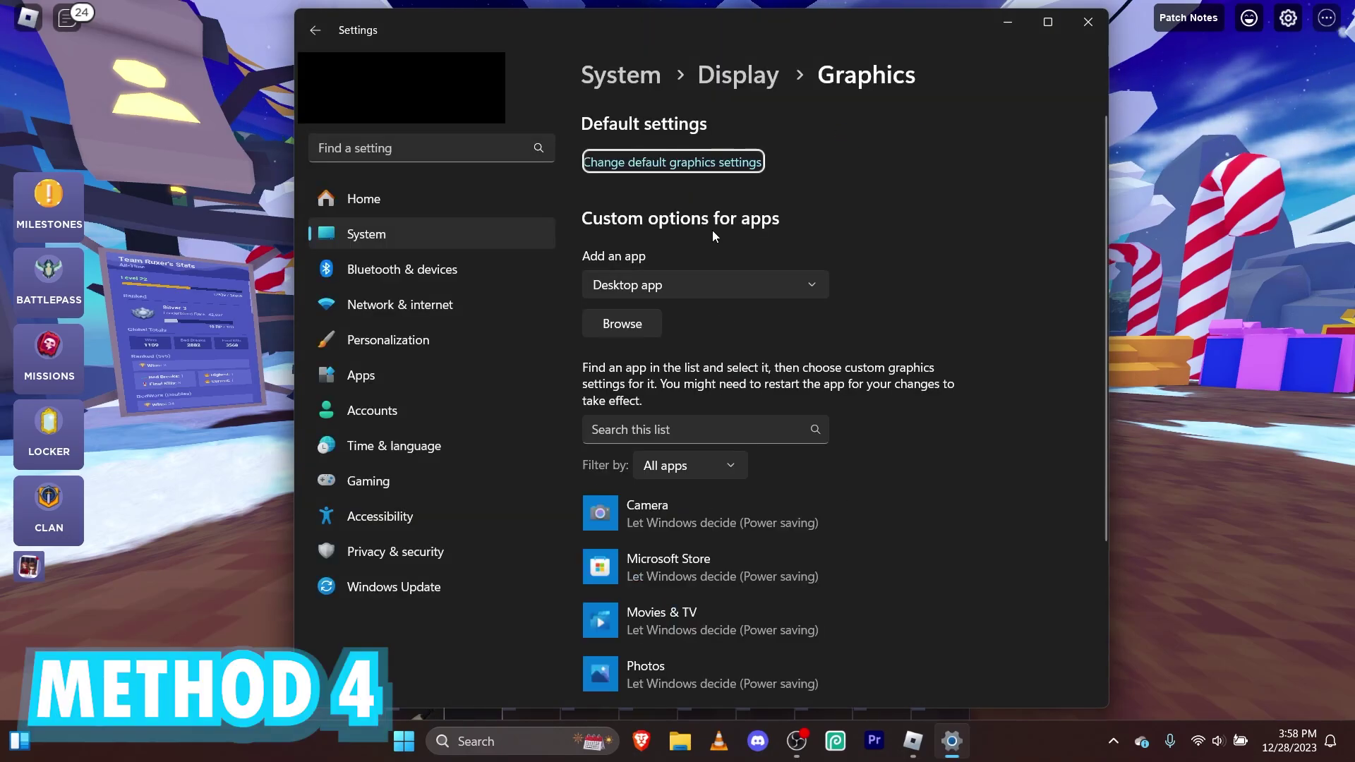
pyautogui.scroll(-2, 799, 252)
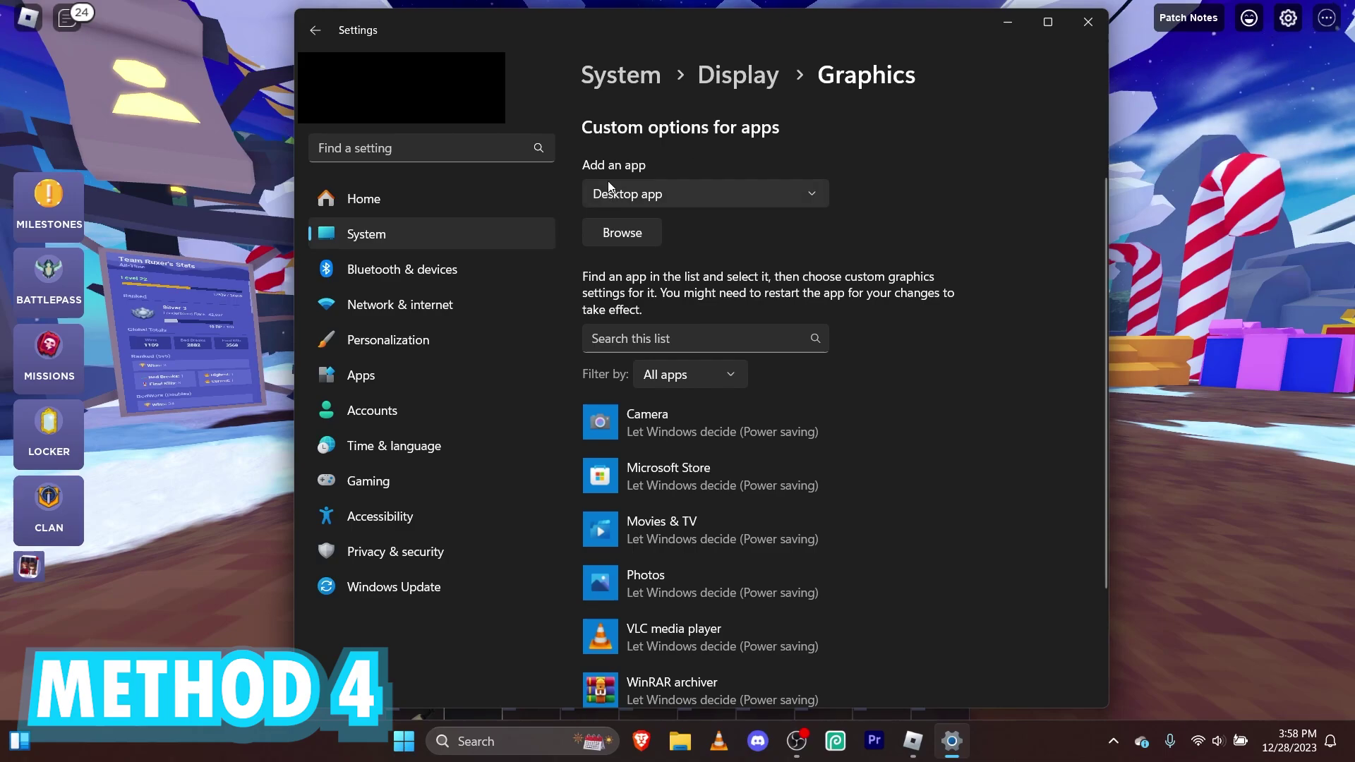
pyautogui.click(626, 236)
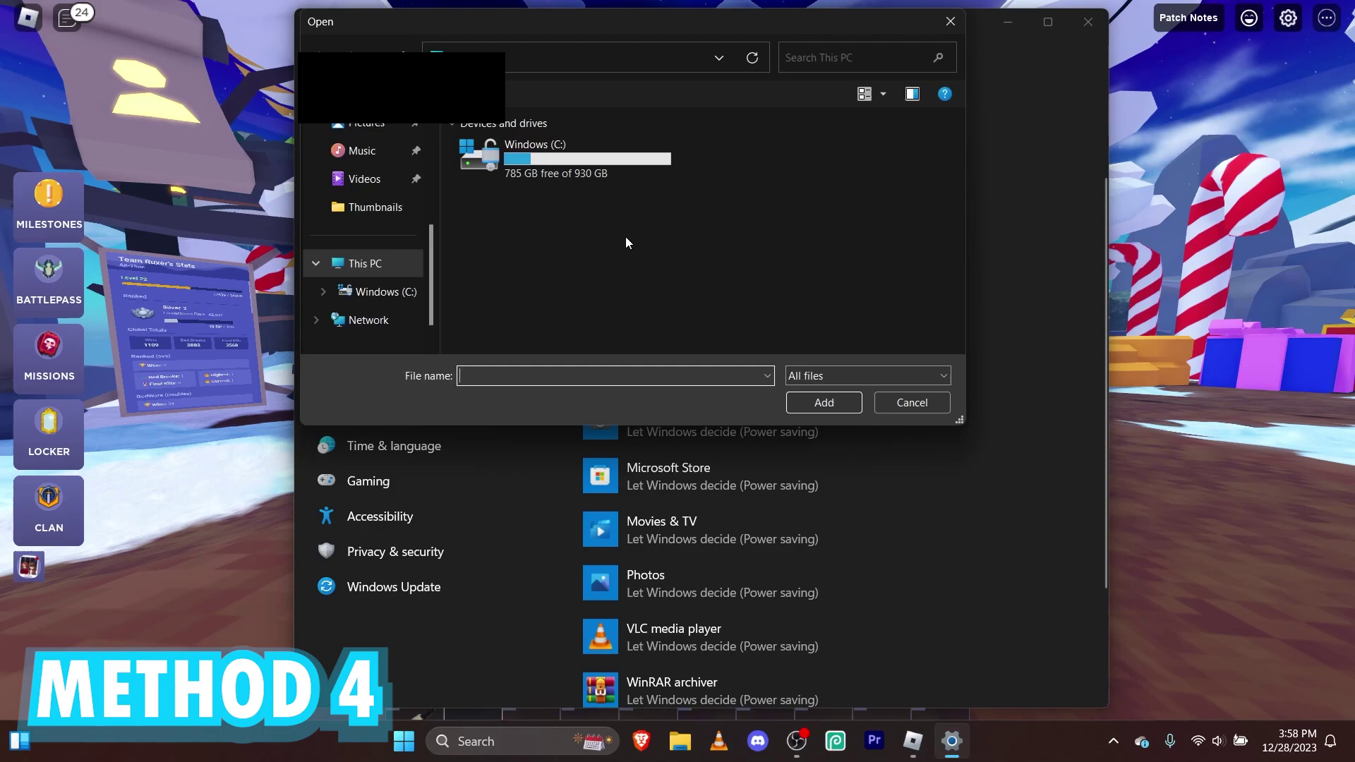
pyautogui.scroll(5, 336, 207)
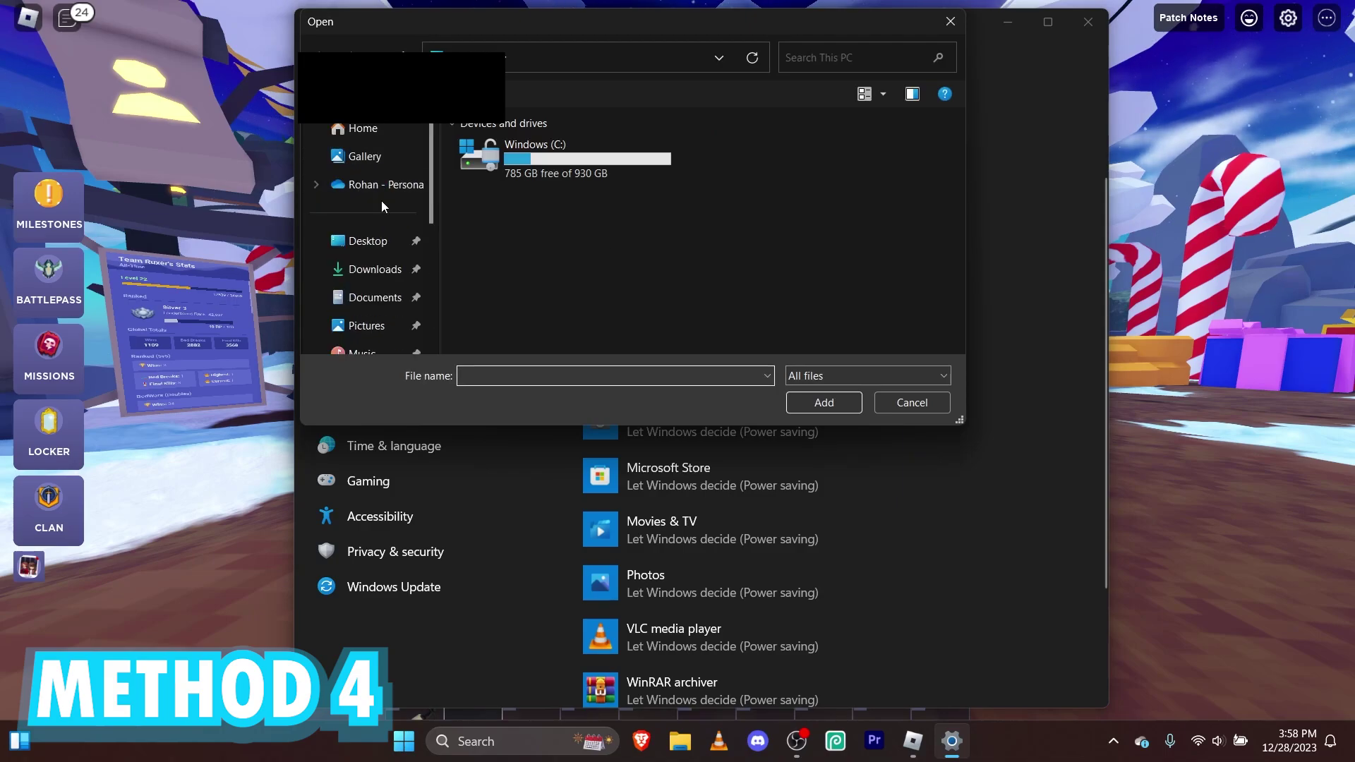
pyautogui.click(387, 280)
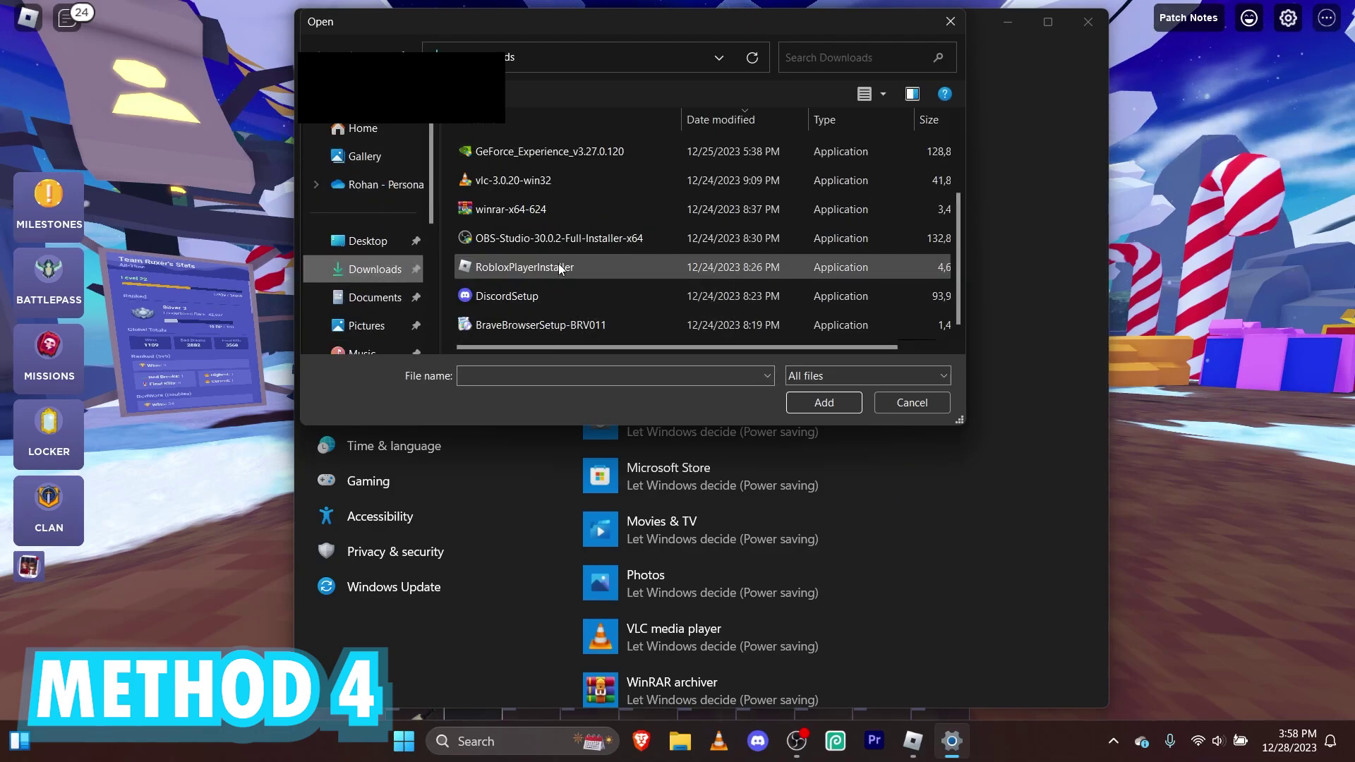
pyautogui.doubleClick(631, 270)
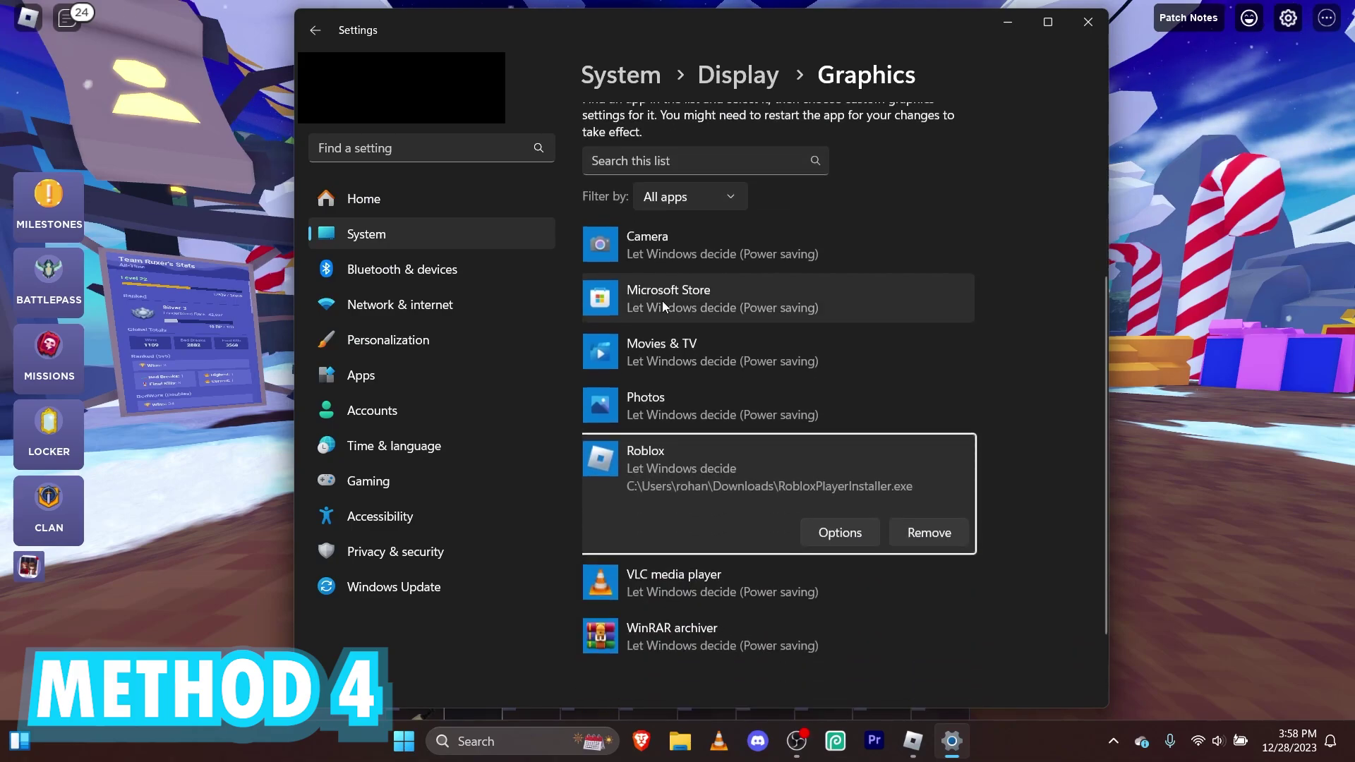
# Set the graphics preference of the Roblox entry to High performance, save it and close Settings
pyautogui.scroll(-2, 665, 336)
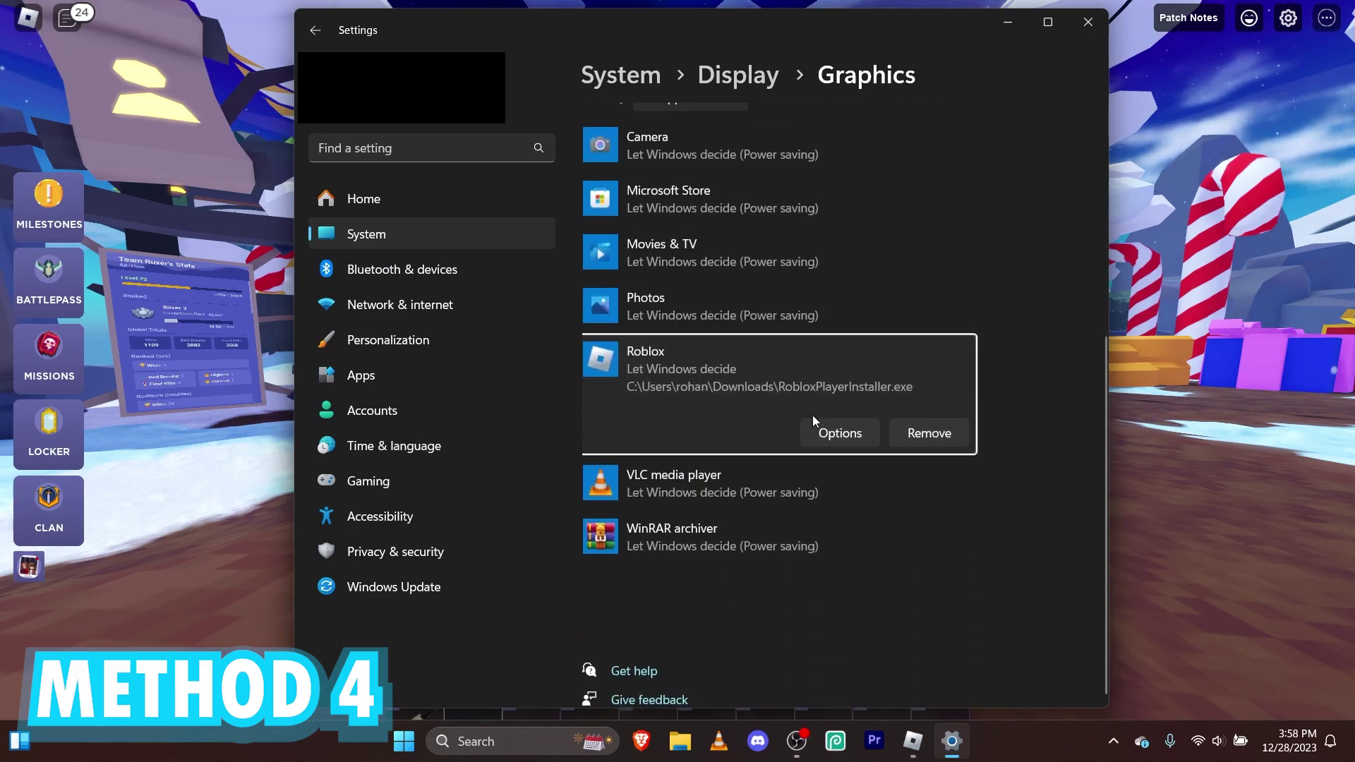
pyautogui.click(820, 437)
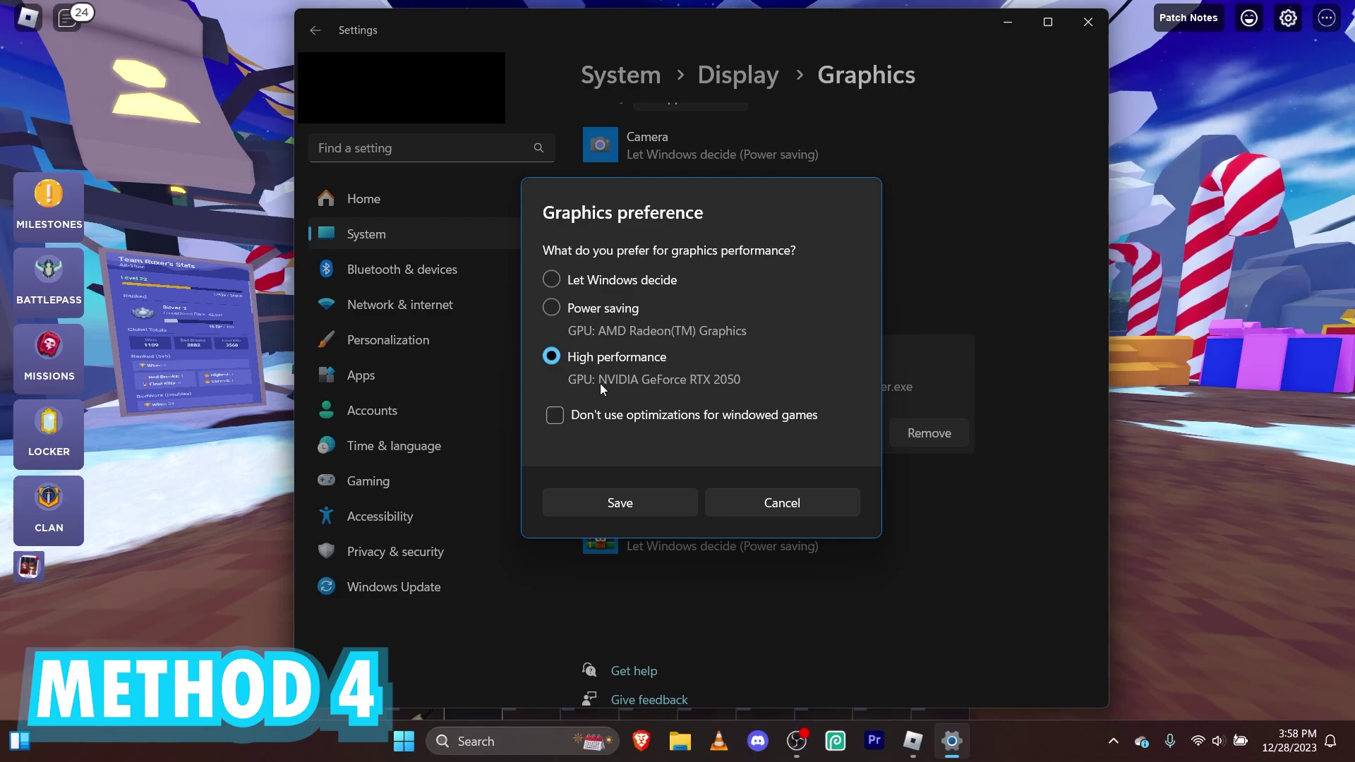
pyautogui.click(564, 494)
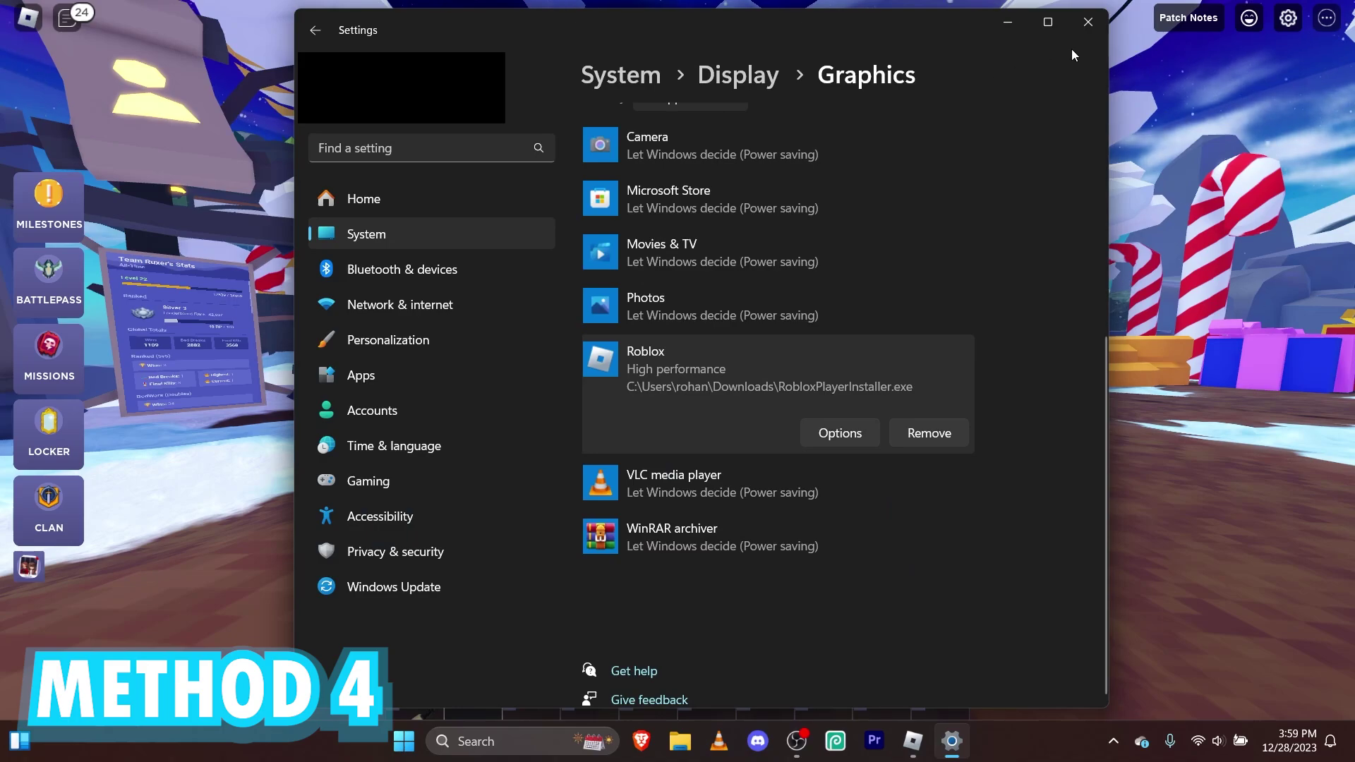
pyautogui.click(1088, 22)
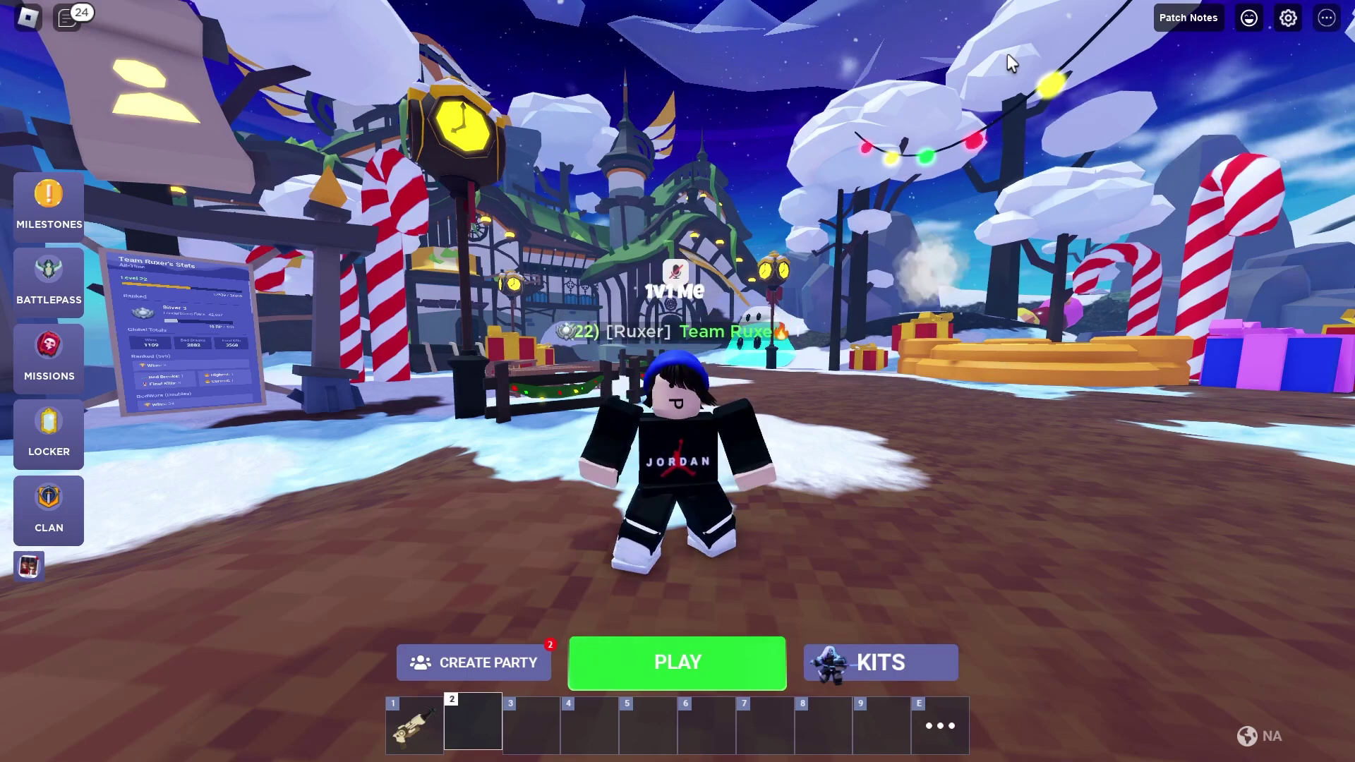
# Walk the character through the BedWars lobby to check how smoothly the game runs
pyautogui.press('Escape')
pyautogui.press('Escape')
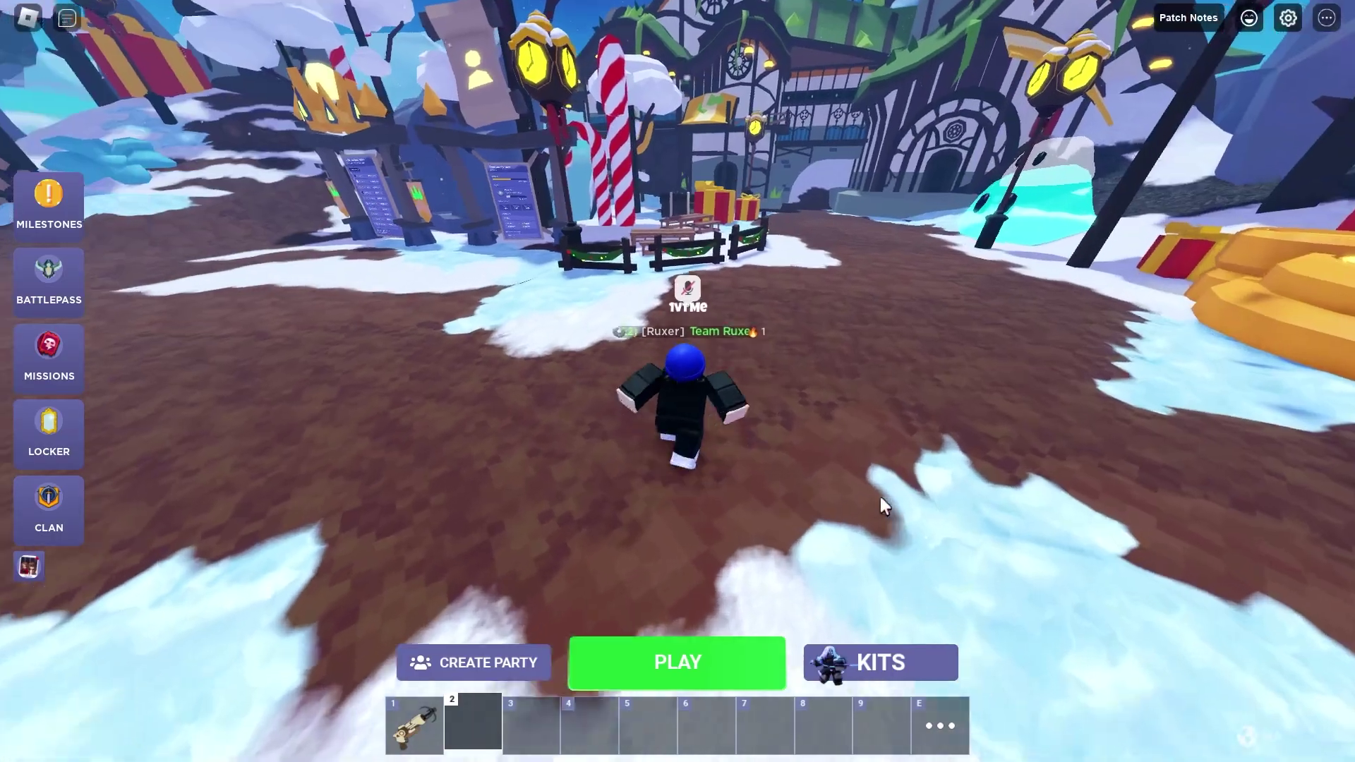
pyautogui.press('w')
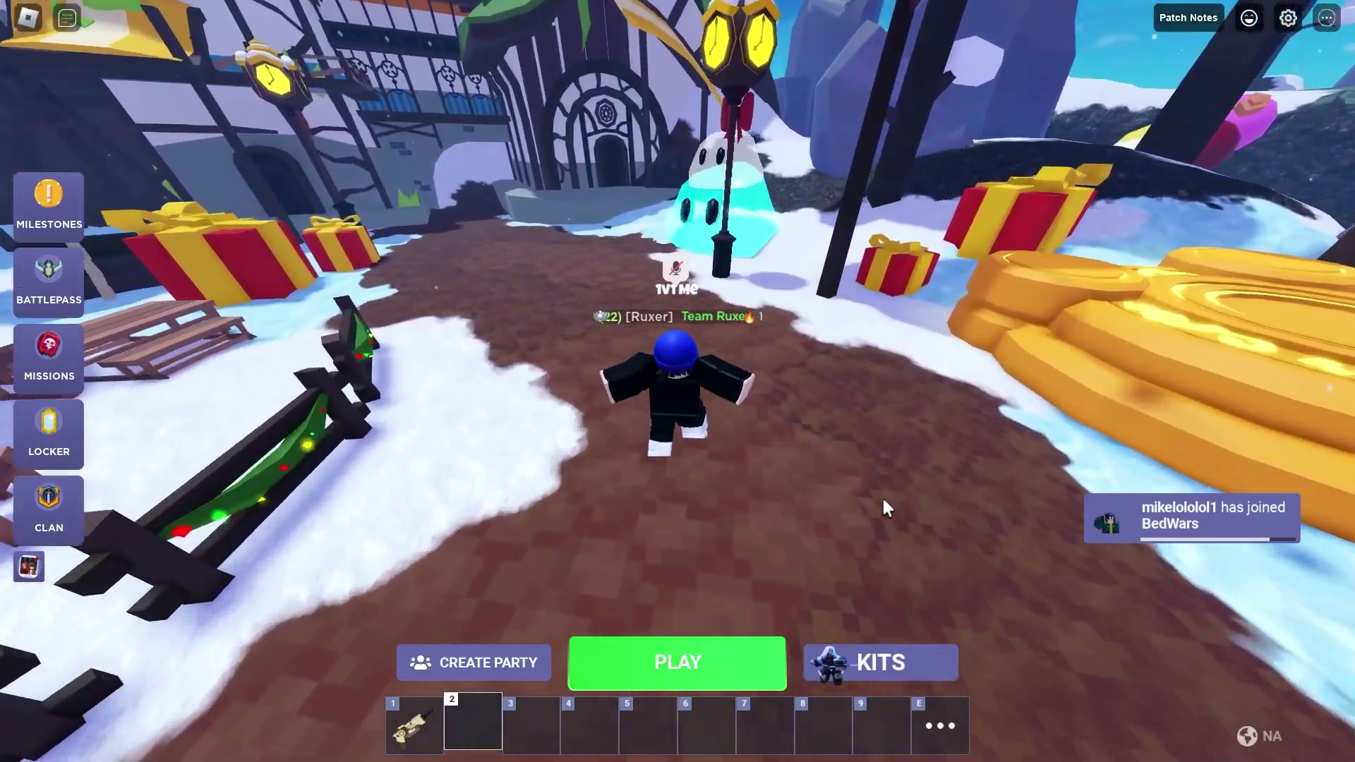
pyautogui.press('w')
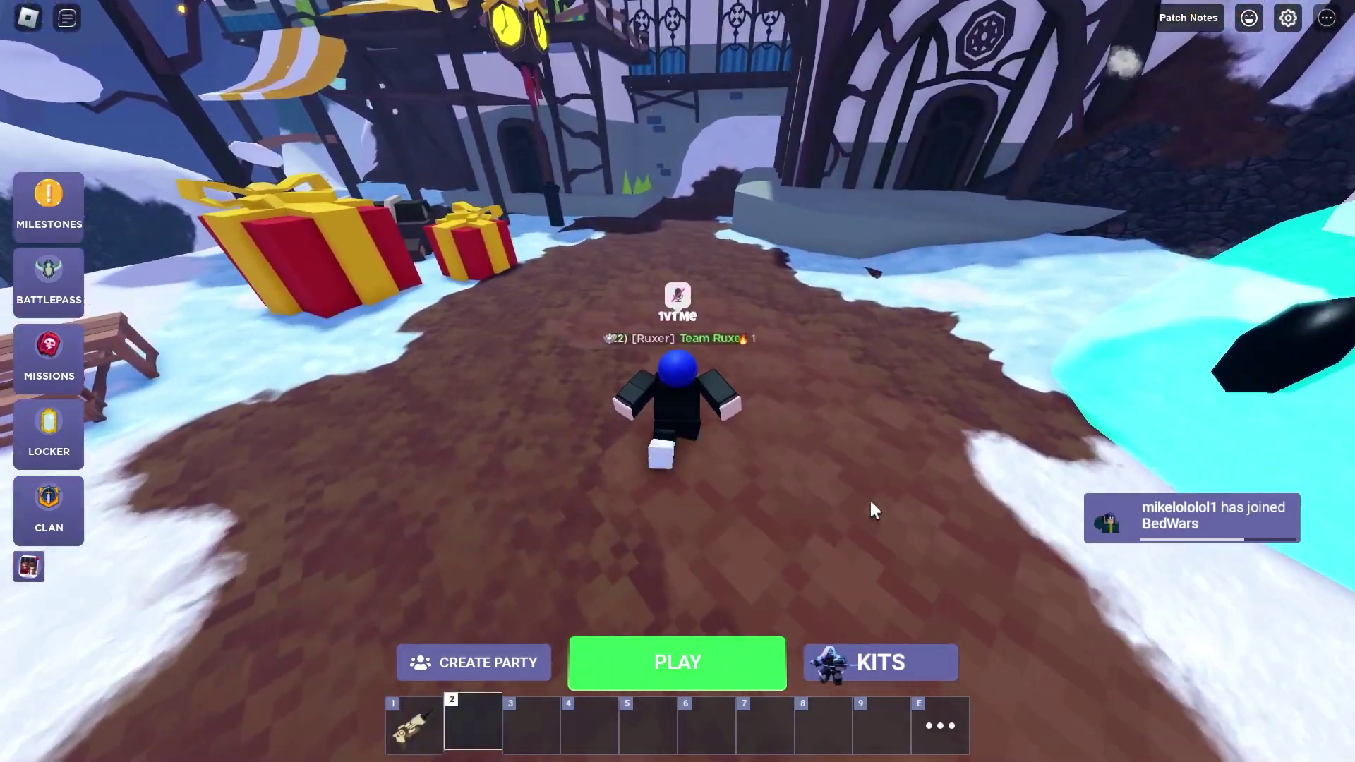
pyautogui.press('w')
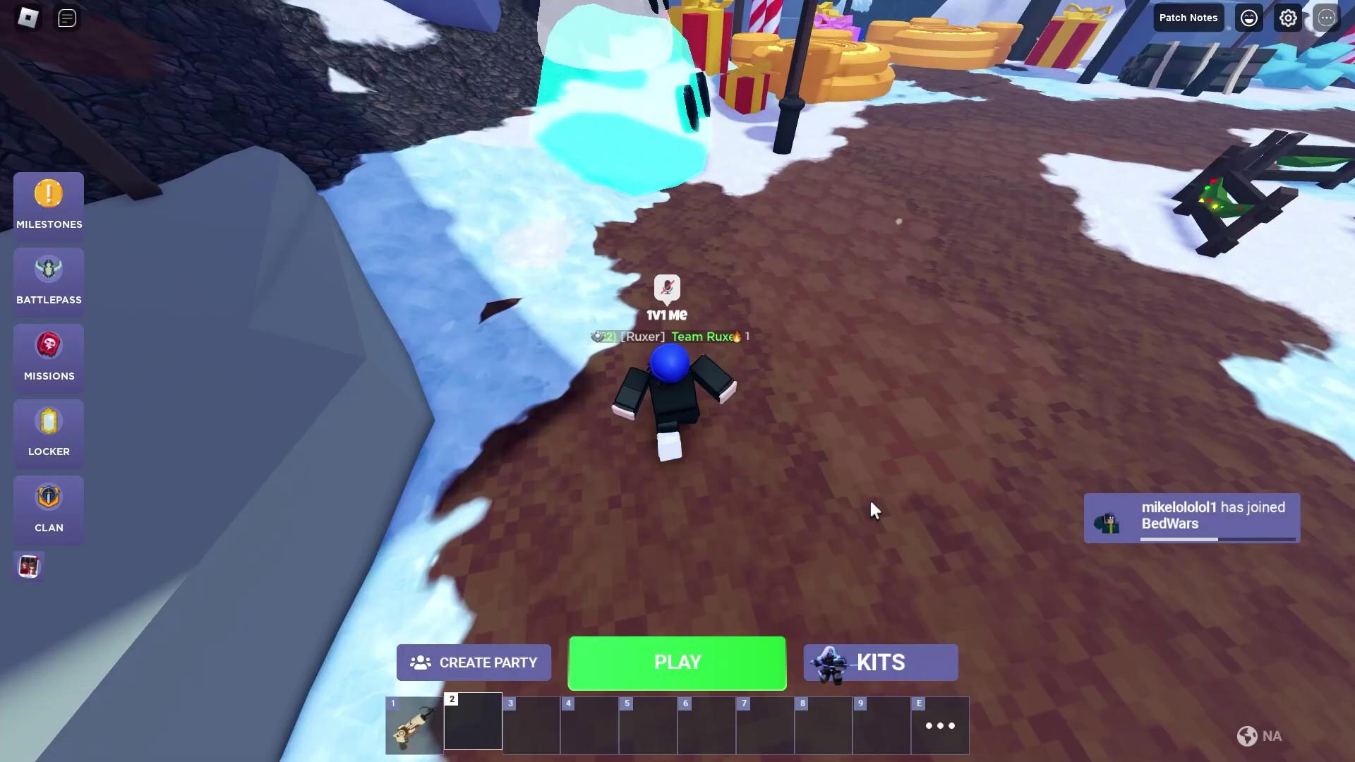
pyautogui.press('Escape')
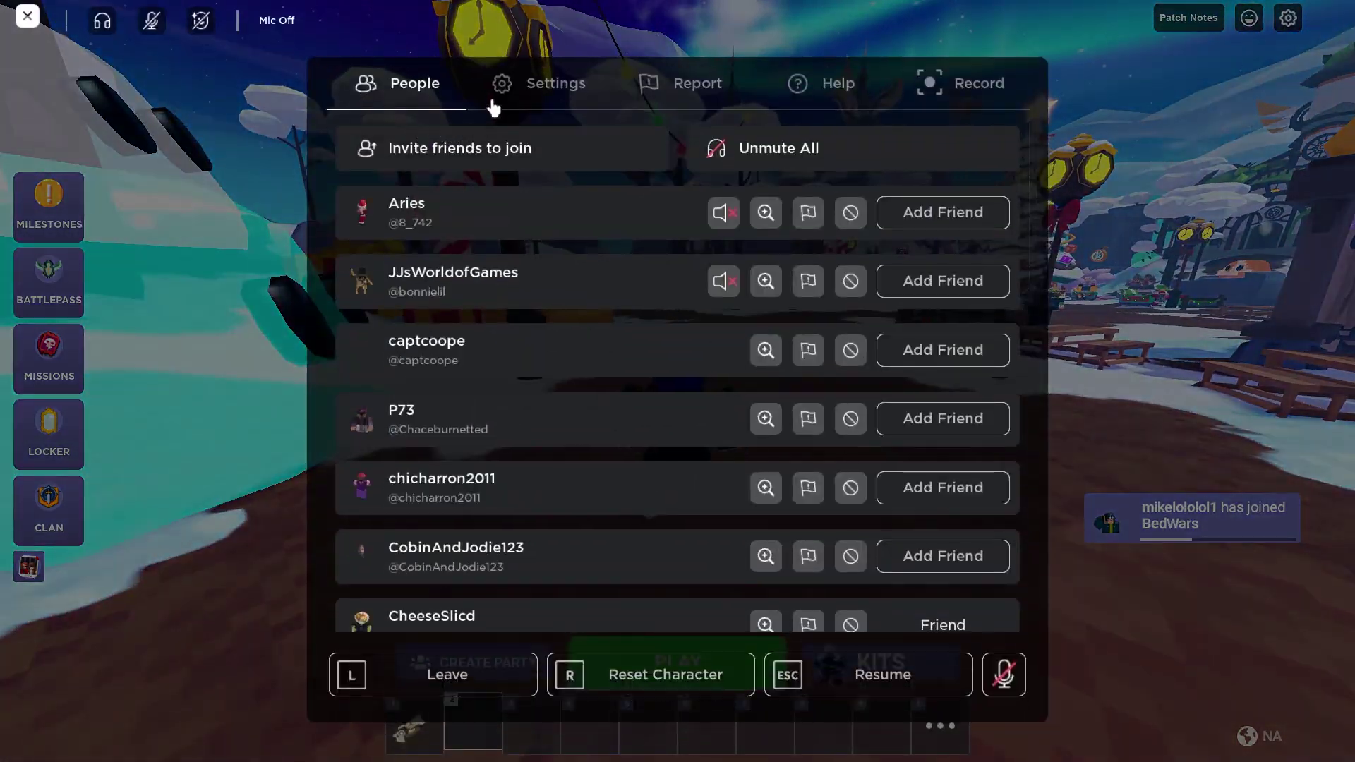
pyautogui.click(503, 96)
pyautogui.press('Escape')
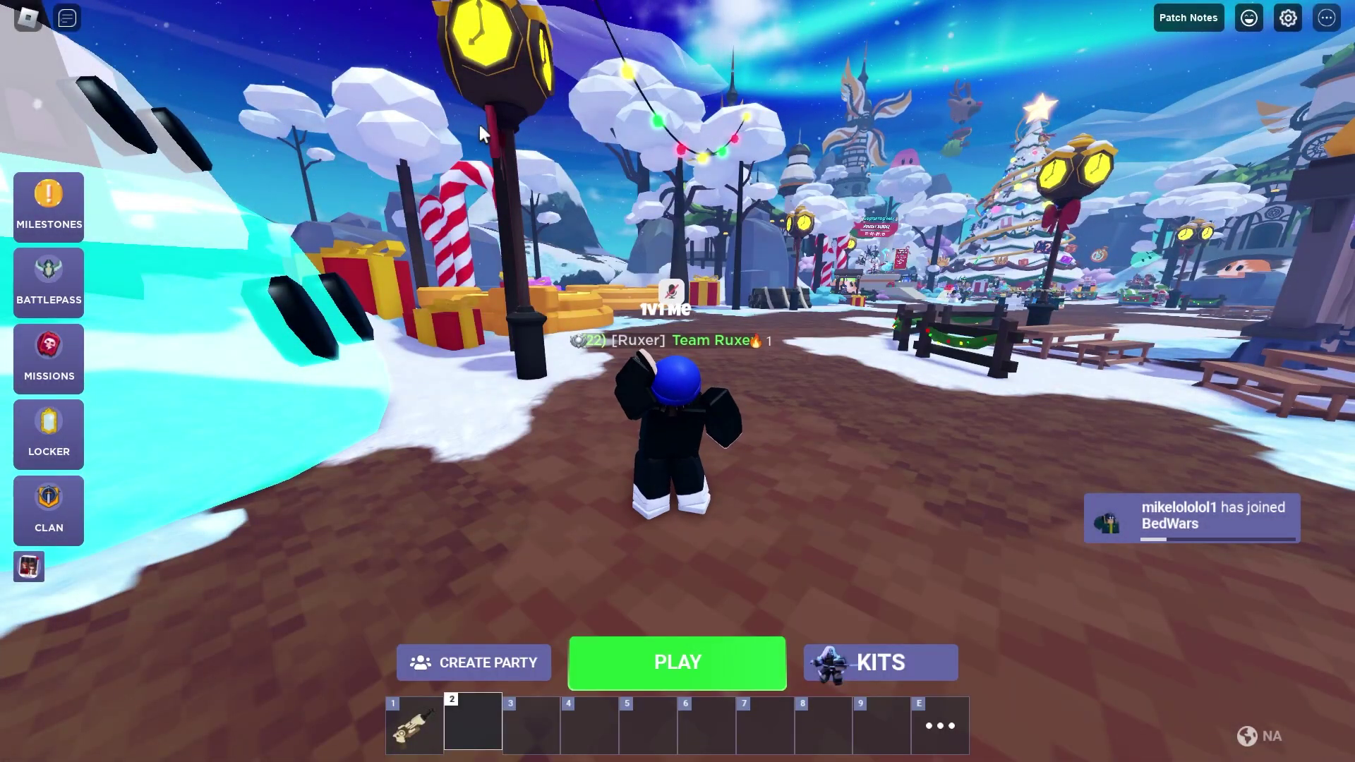
# Check the frame rate in the performance stats overlay and keep running around the lobby while turning the camera
pyautogui.press('s')
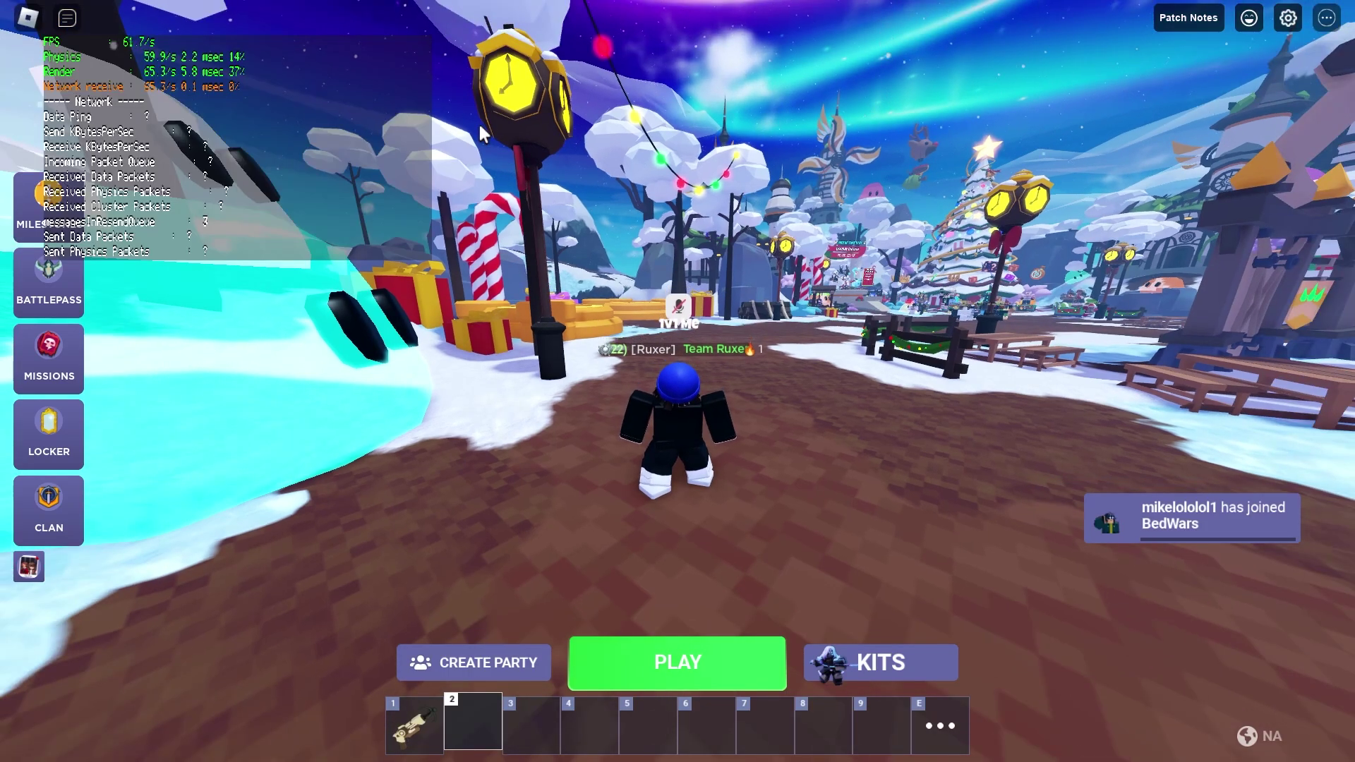
pyautogui.press('1')
pyautogui.press('Right')
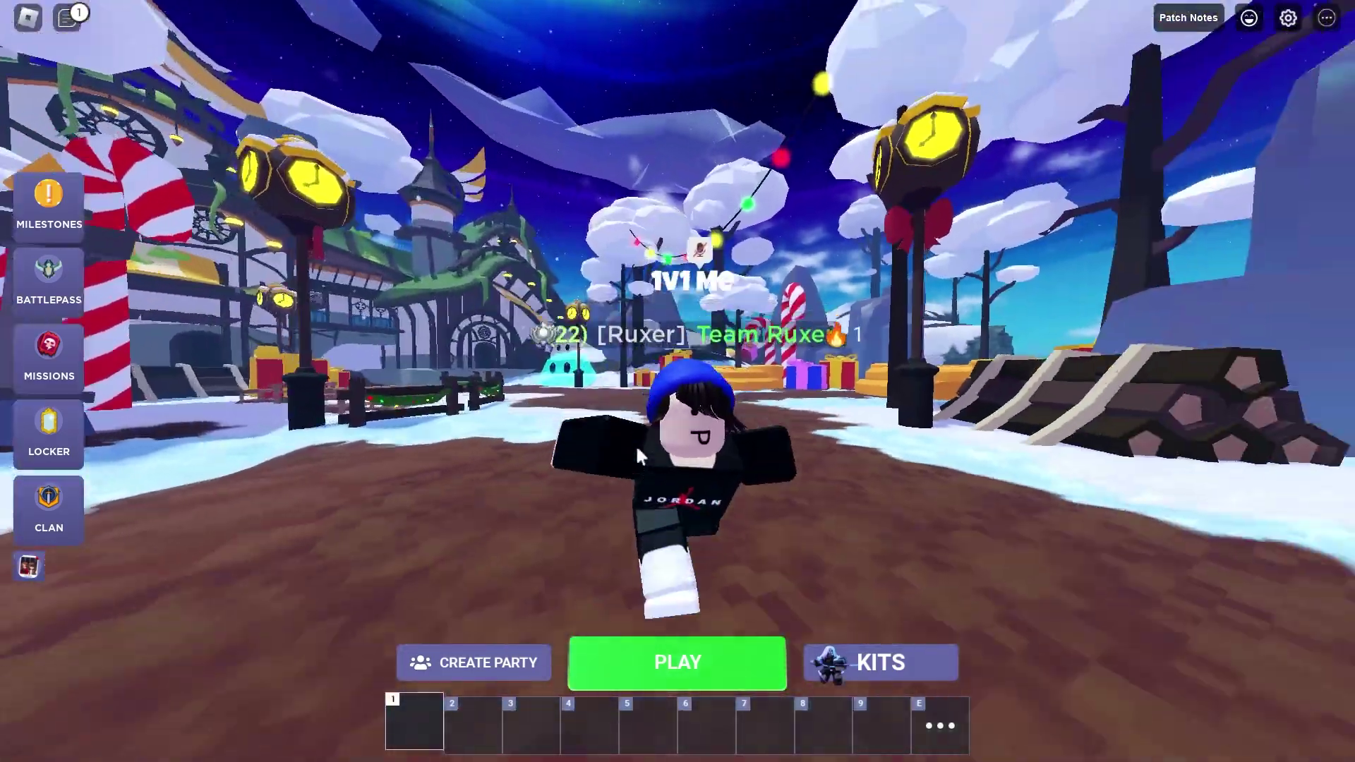
pyautogui.press('s')
pyautogui.press('Right')
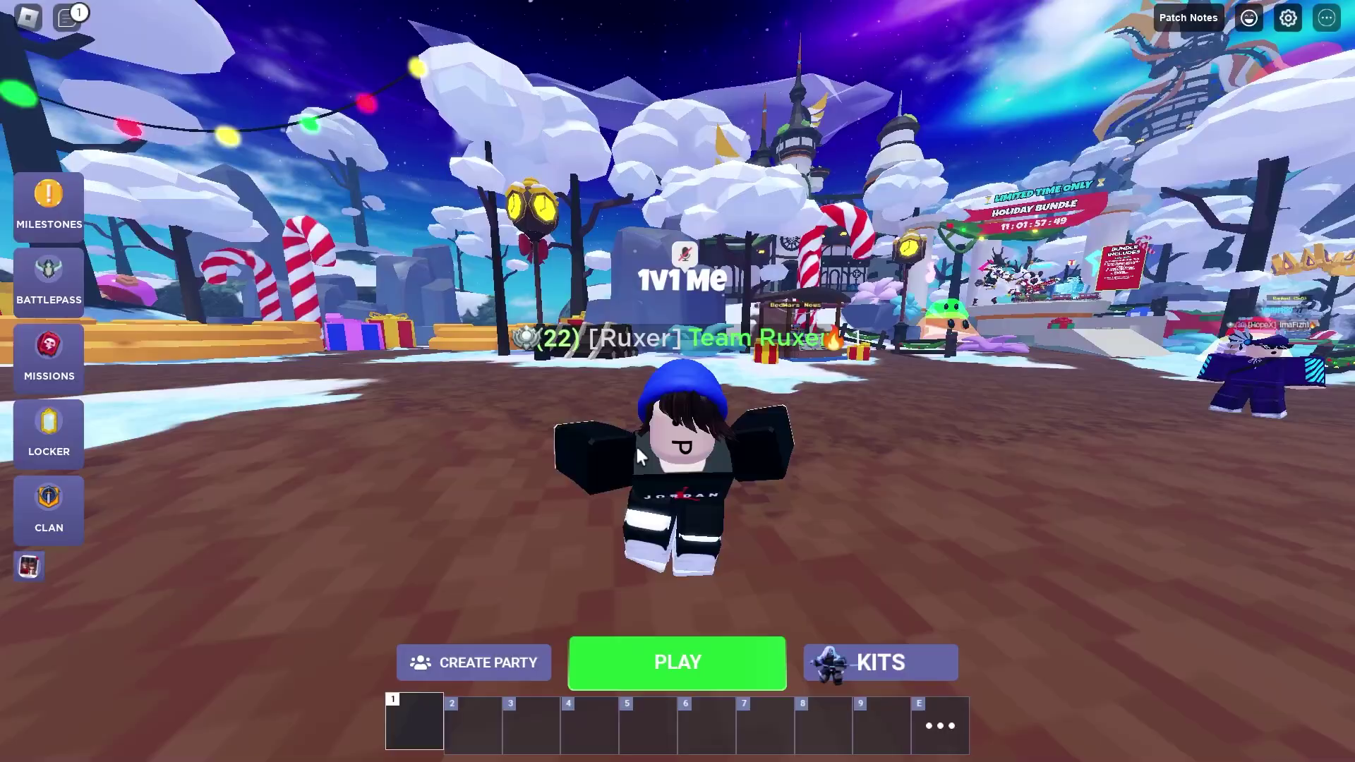
pyautogui.press('s')
pyautogui.press('Right')
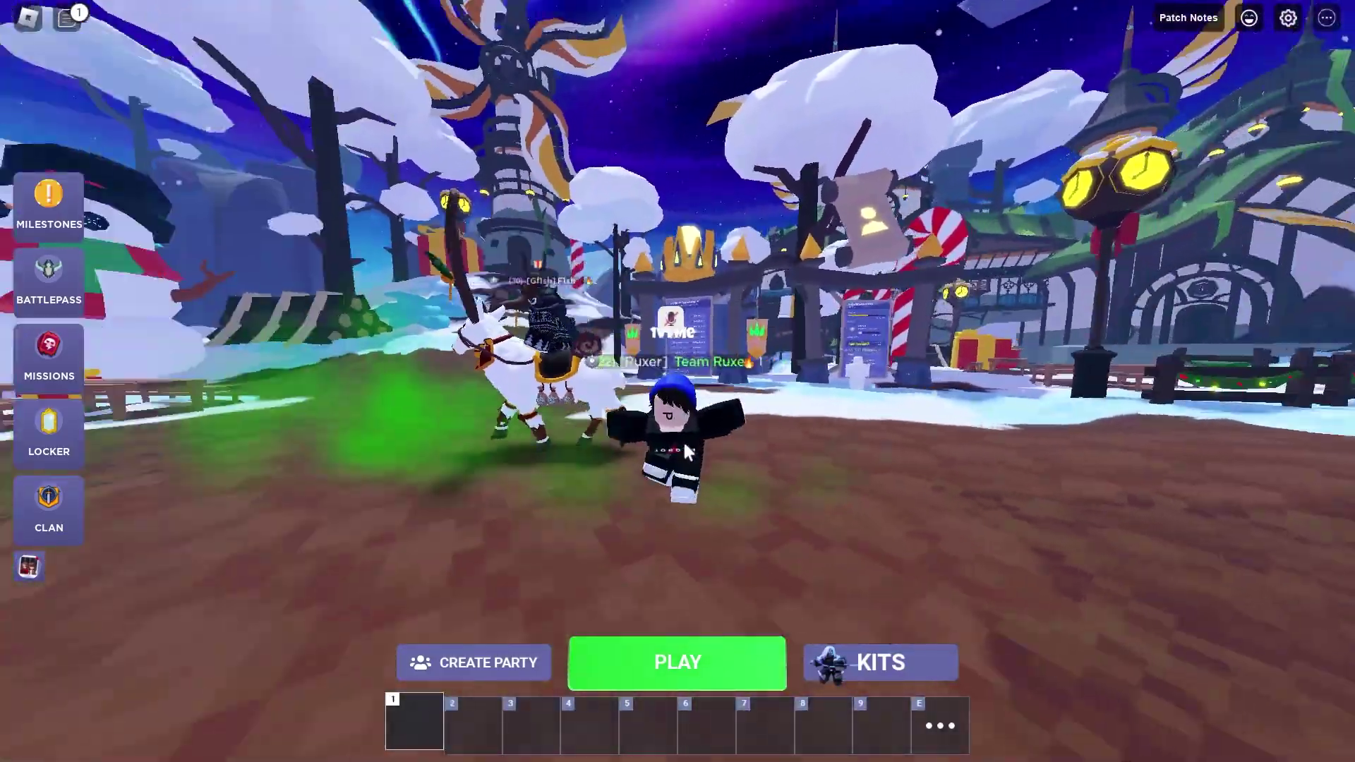
pyautogui.press('s')
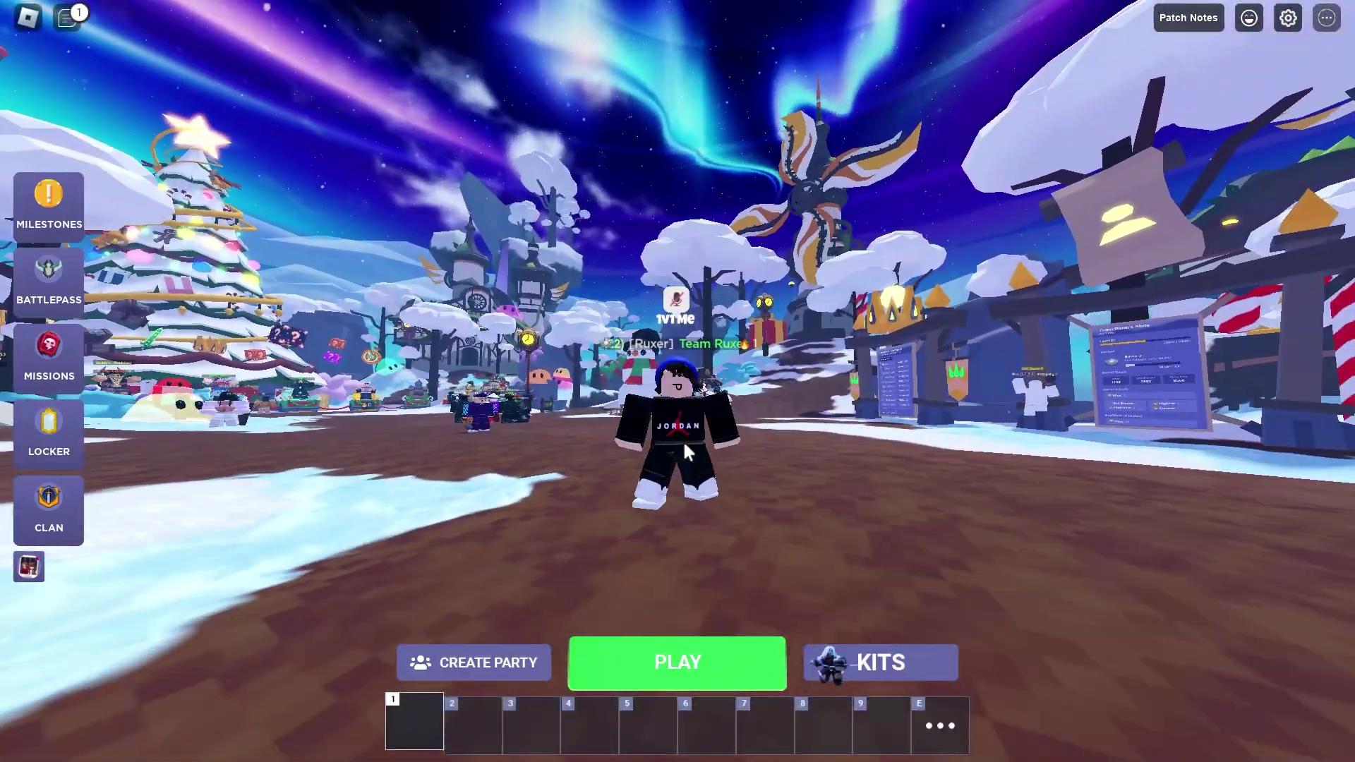